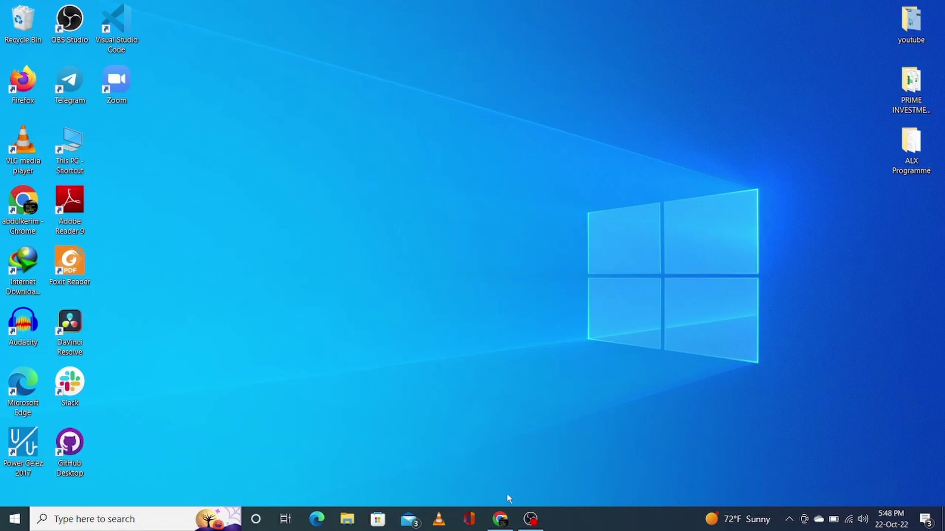
Step: In Chrome, find MinGW with the search "mingw download", download mingw-get-setup.exe from SourceForge and show it in its folder
click(499, 519)
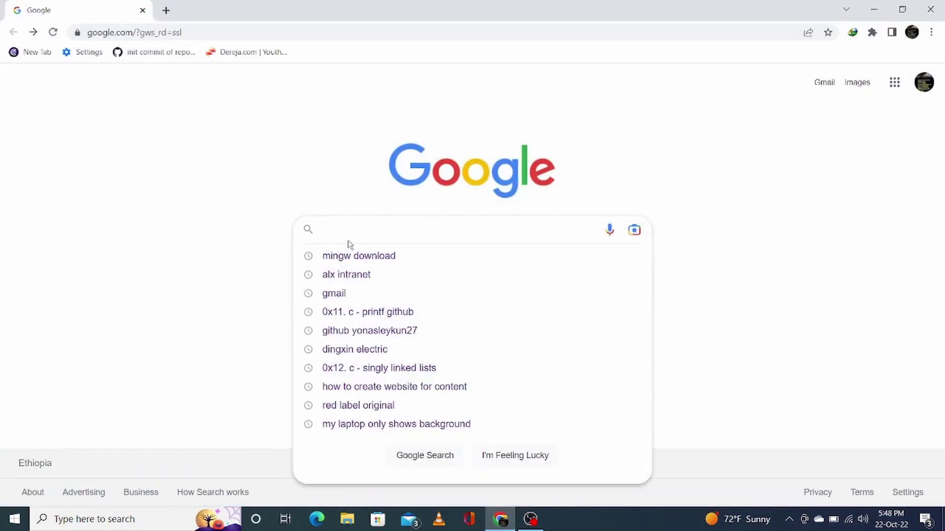
click(343, 261)
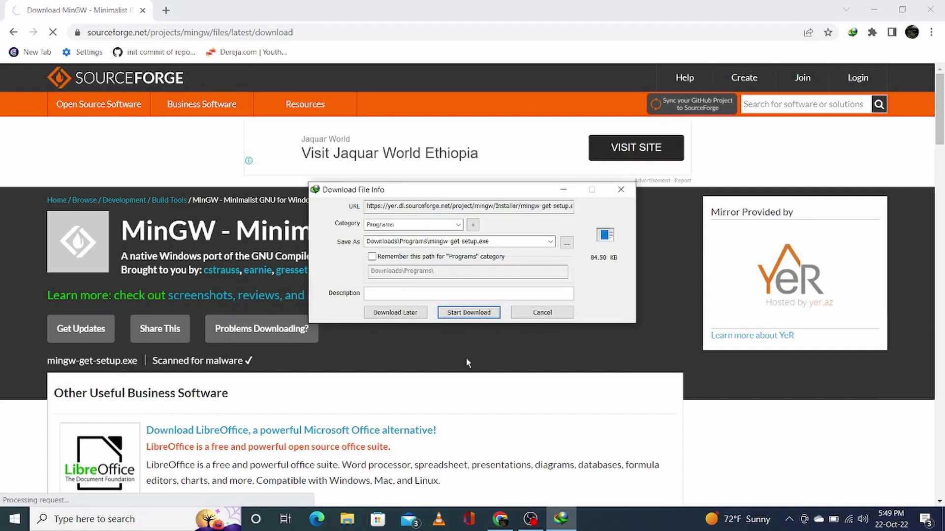
click(483, 314)
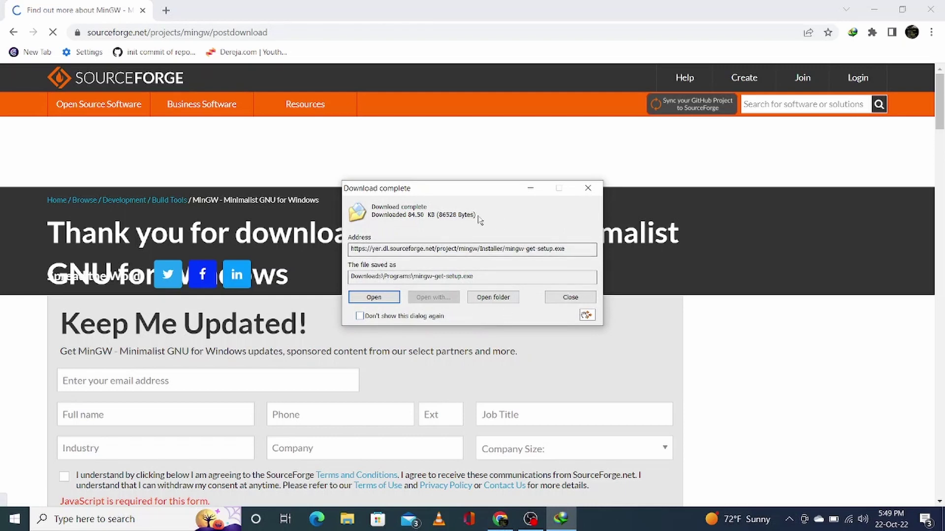
click(493, 298)
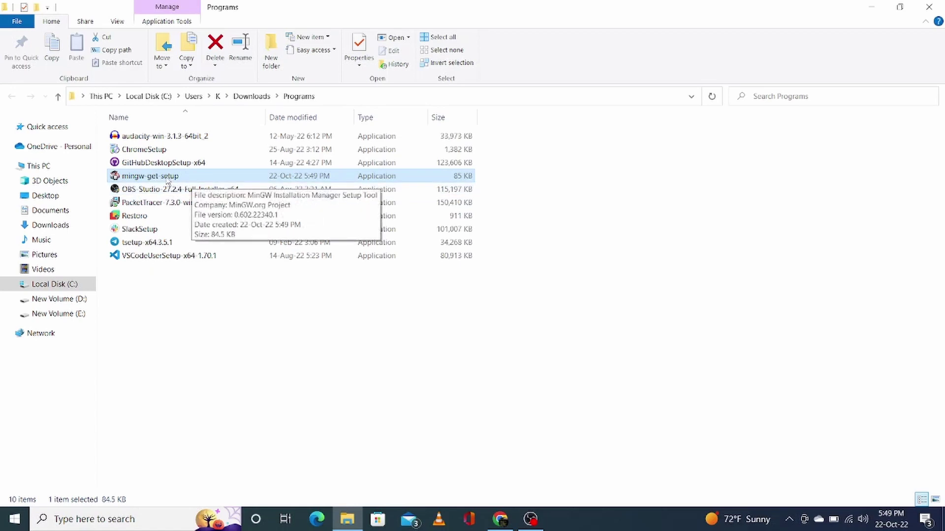
Step: Run mingw-get-setup and install the MinGW Installation Manager to C:\MinGW with the default preferences
double_click(168, 182)
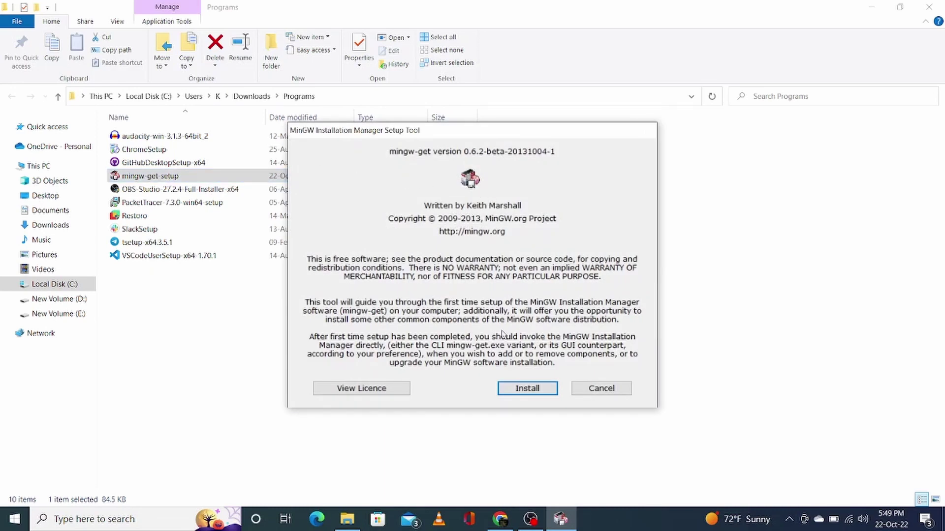
click(535, 391)
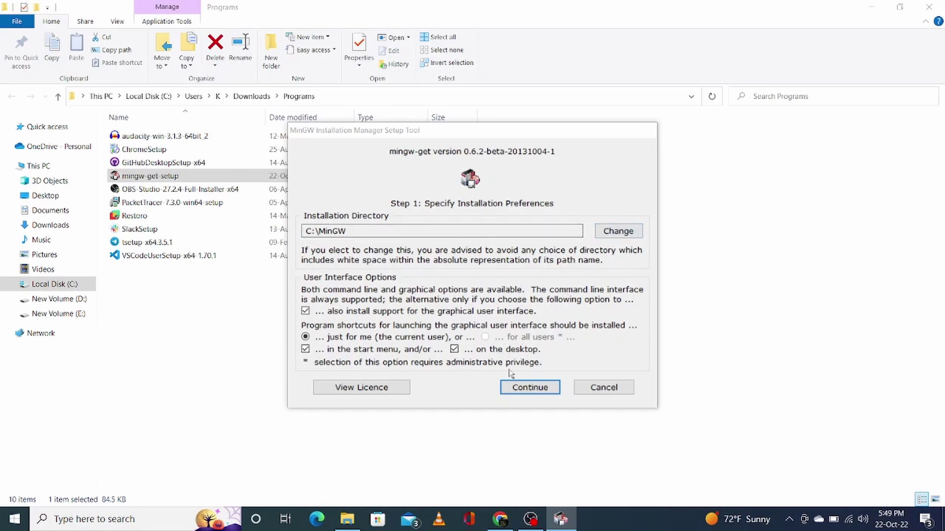
click(540, 388)
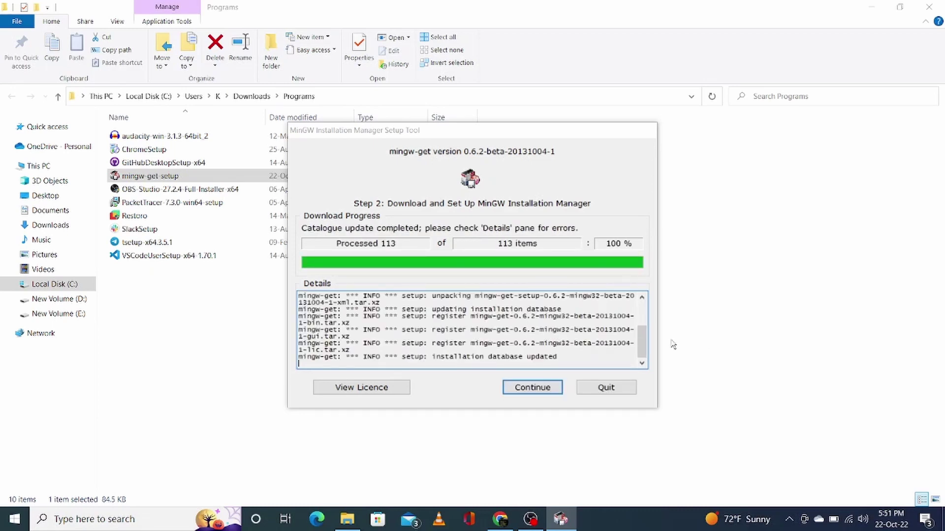
click(537, 388)
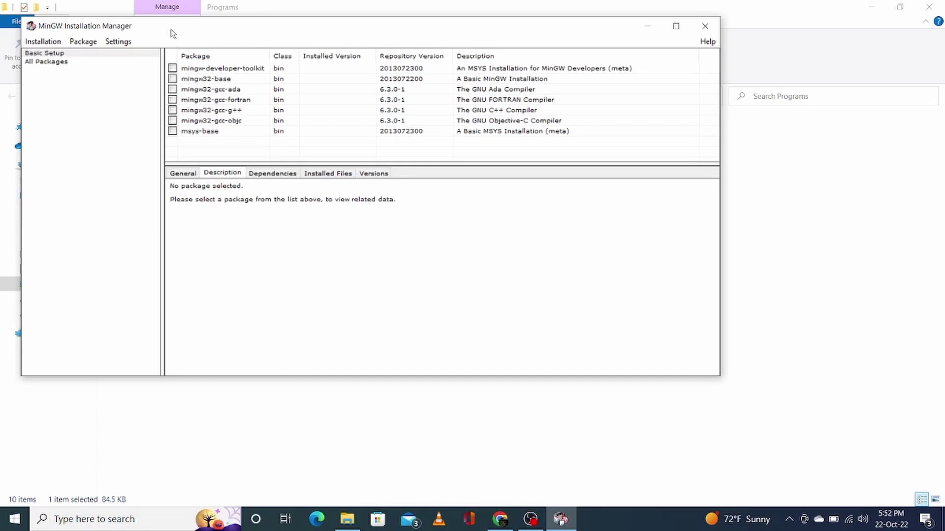
Step: Mark mingw-developer-toolkit, mingw32-base and the mingw32-gcc-ada, fortran, g++ and objc packages for installation
click(173, 69)
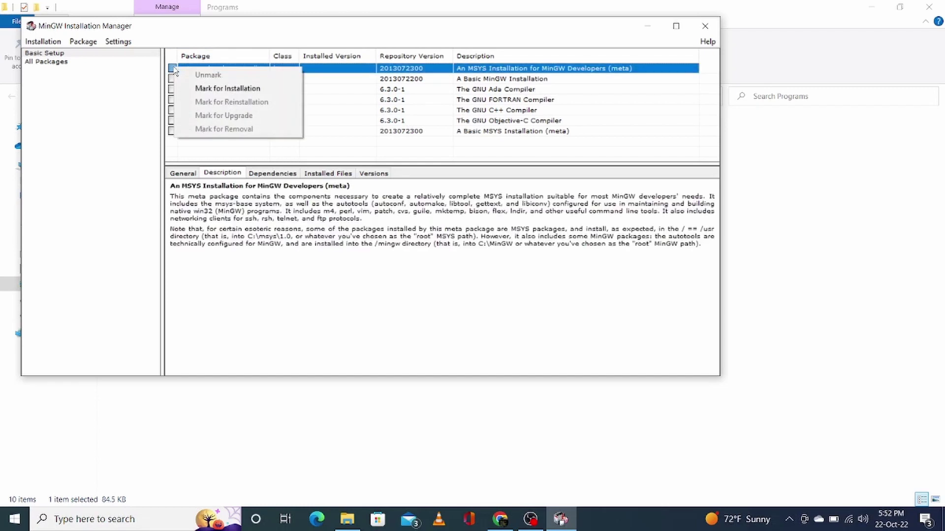
click(211, 90)
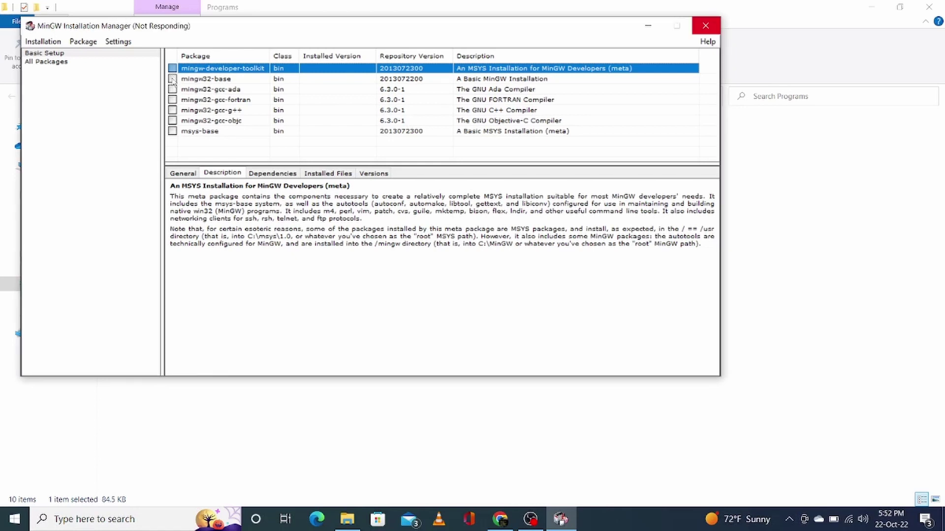
click(173, 79)
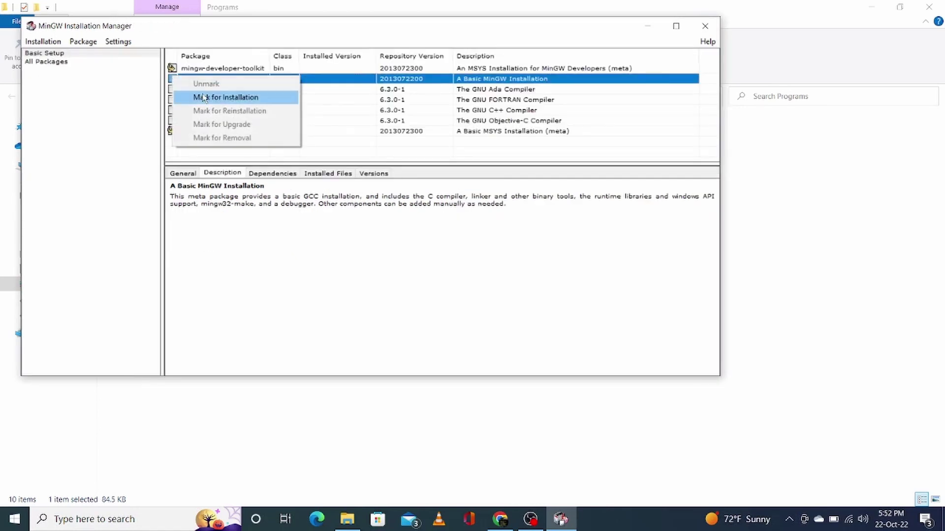
click(211, 97)
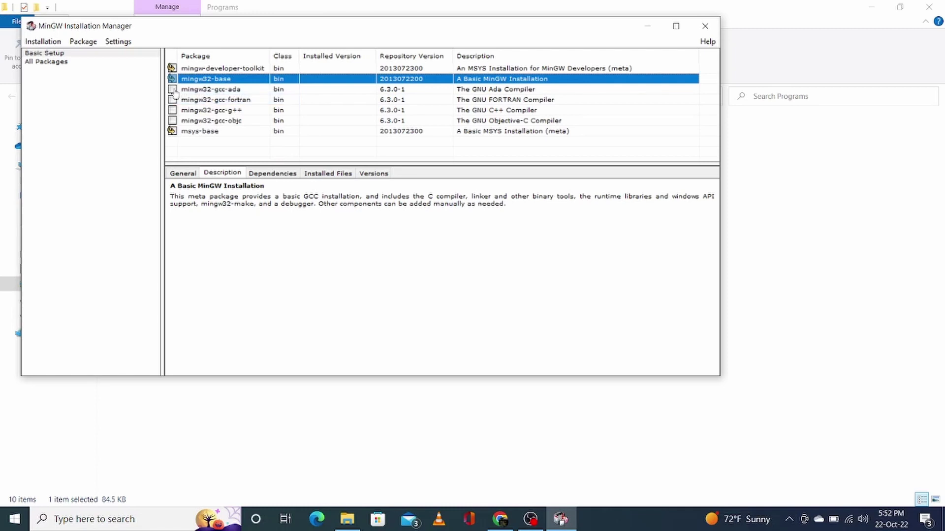
click(173, 90)
click(211, 111)
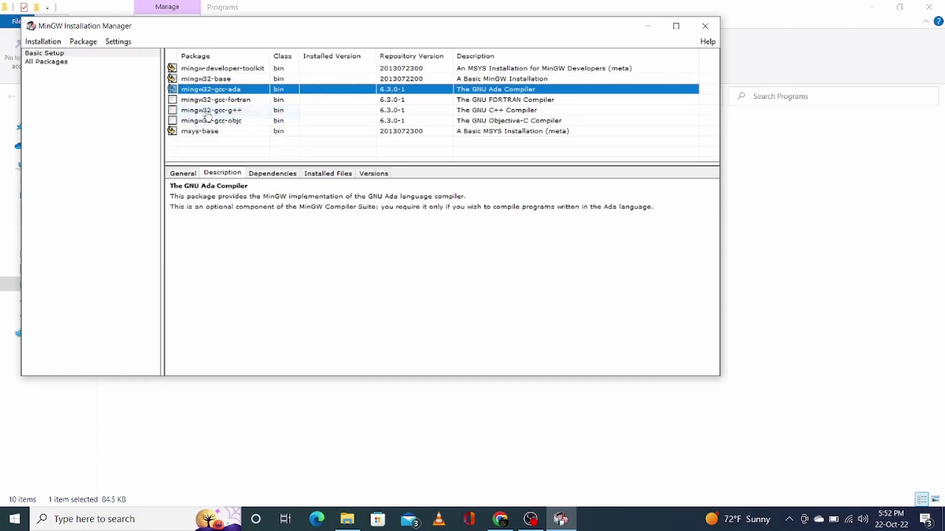
click(173, 100)
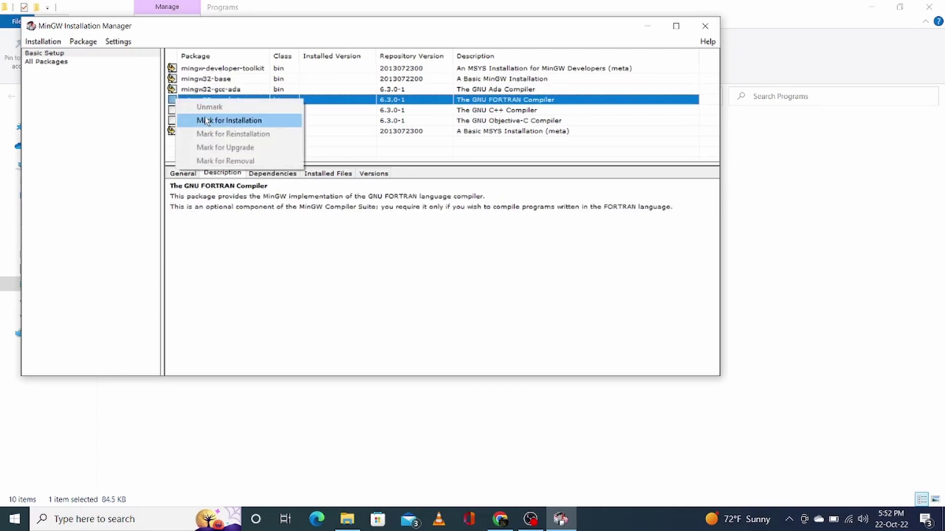
click(209, 121)
click(172, 110)
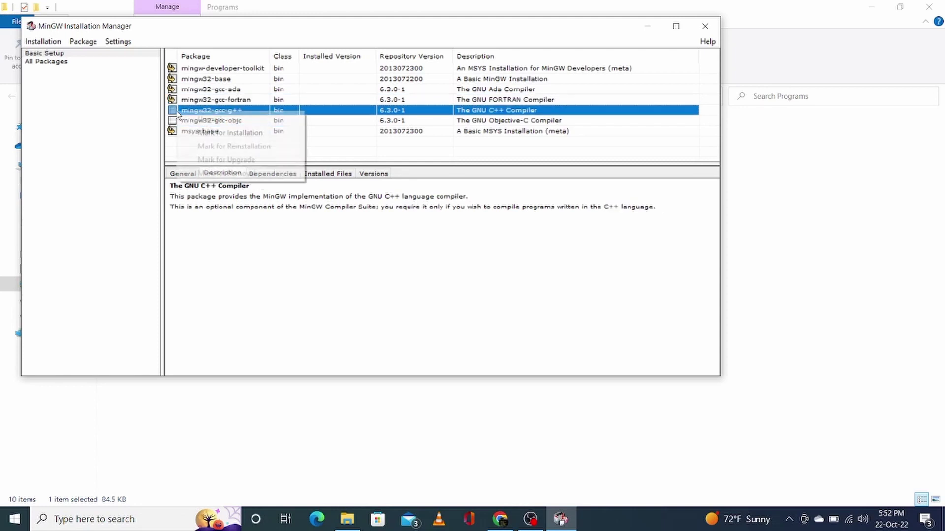
click(212, 139)
click(173, 120)
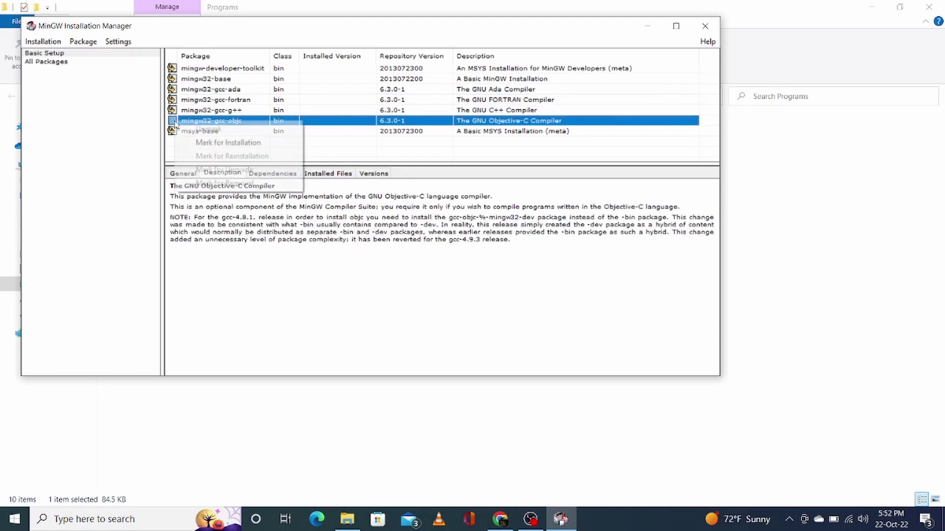
click(210, 143)
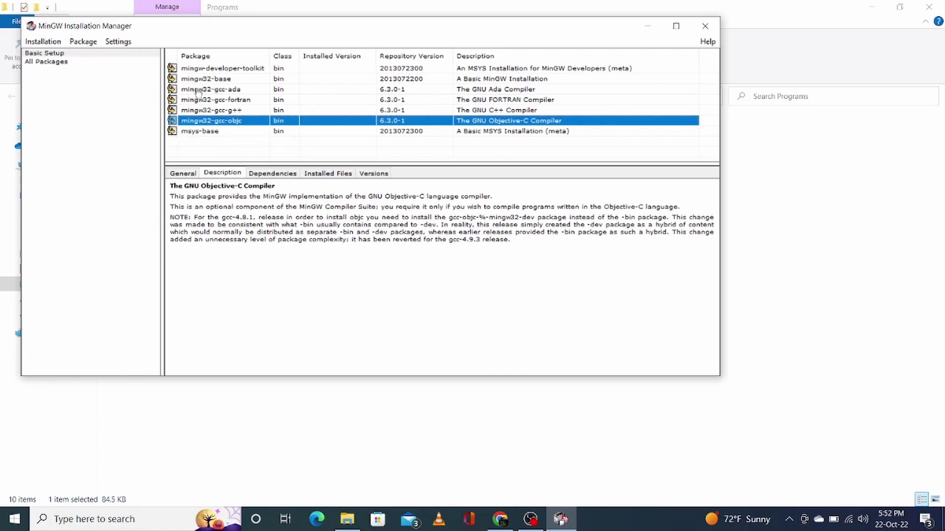
Step: Apply the pending package changes to install the marked packages, and close the finished installation dialog
click(44, 42)
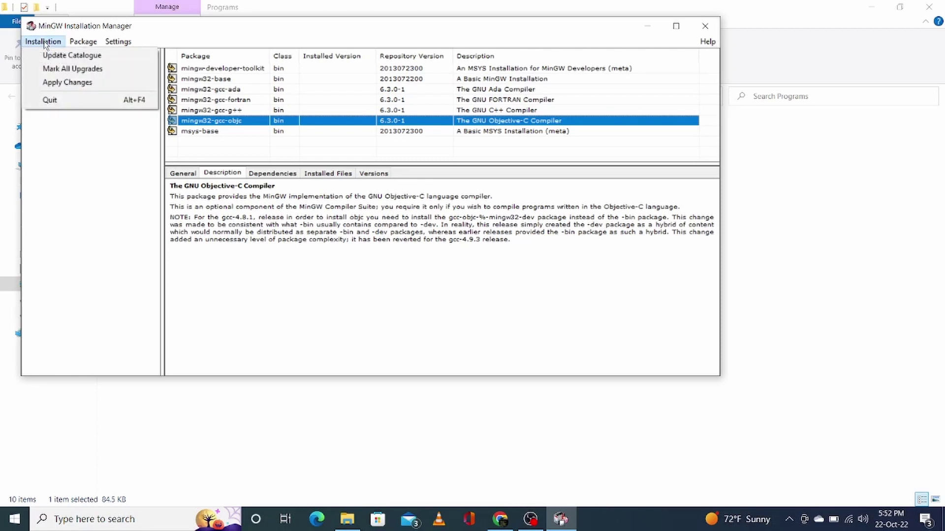
click(69, 84)
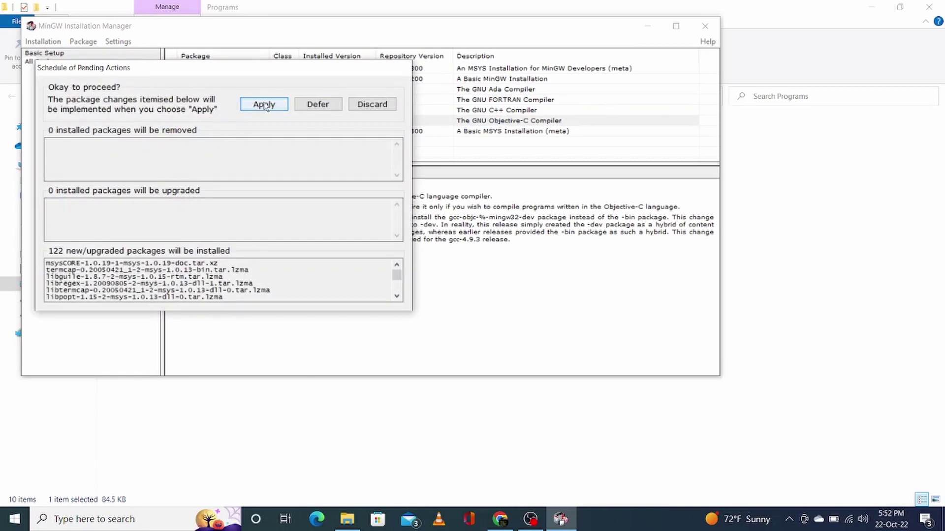
click(260, 107)
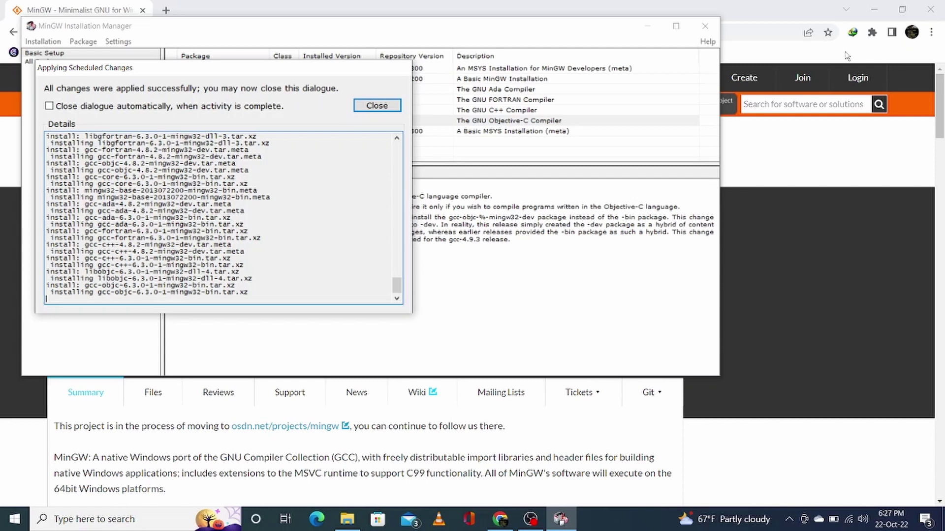
click(376, 106)
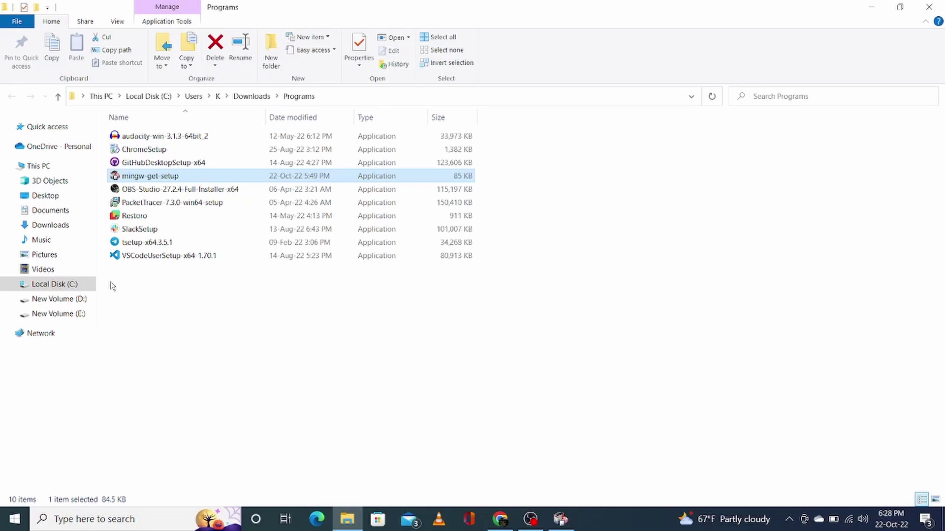
Step: Copy the full path of the bin folder inside MinGW on Local Disk (C:) in File Explorer, and minimise the window
click(63, 285)
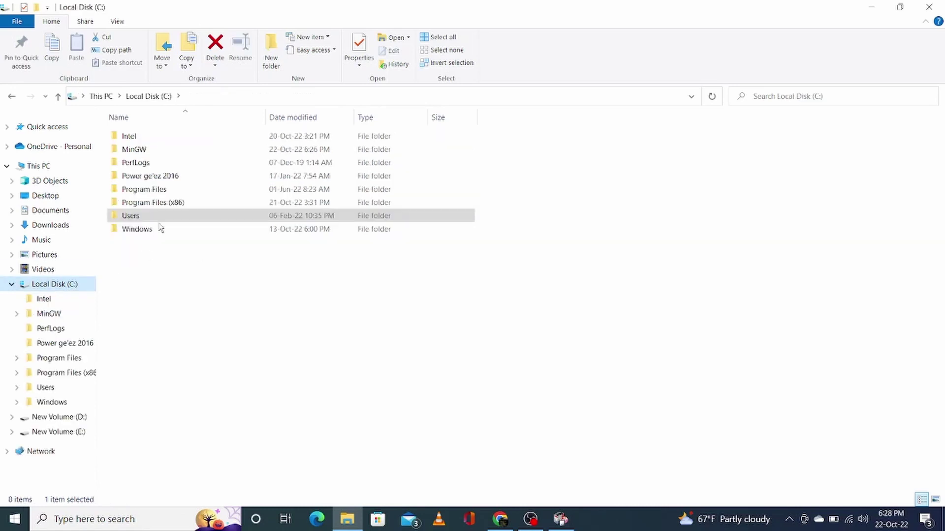
double_click(134, 150)
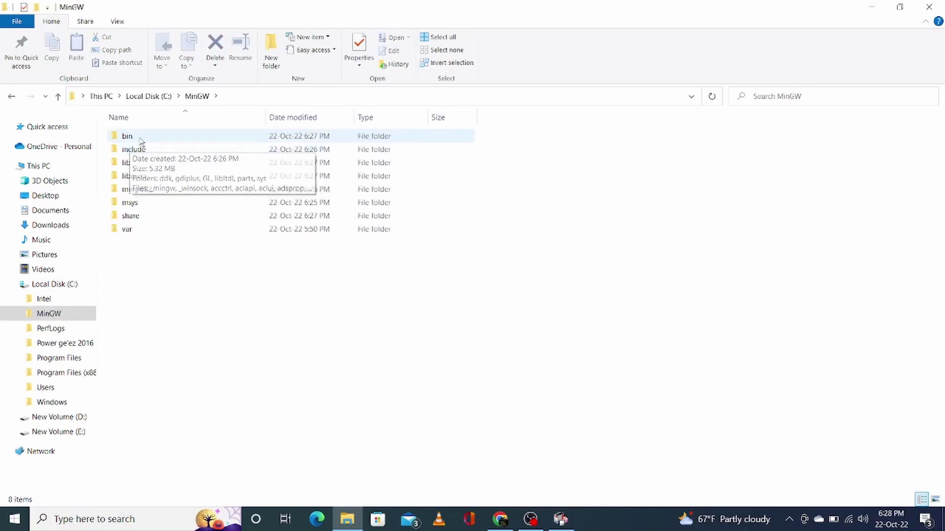
double_click(137, 140)
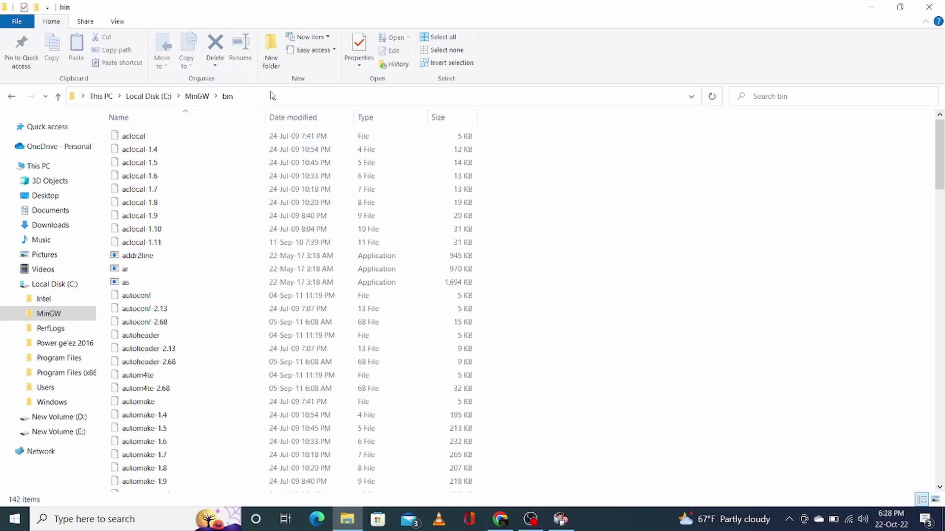
click(255, 98)
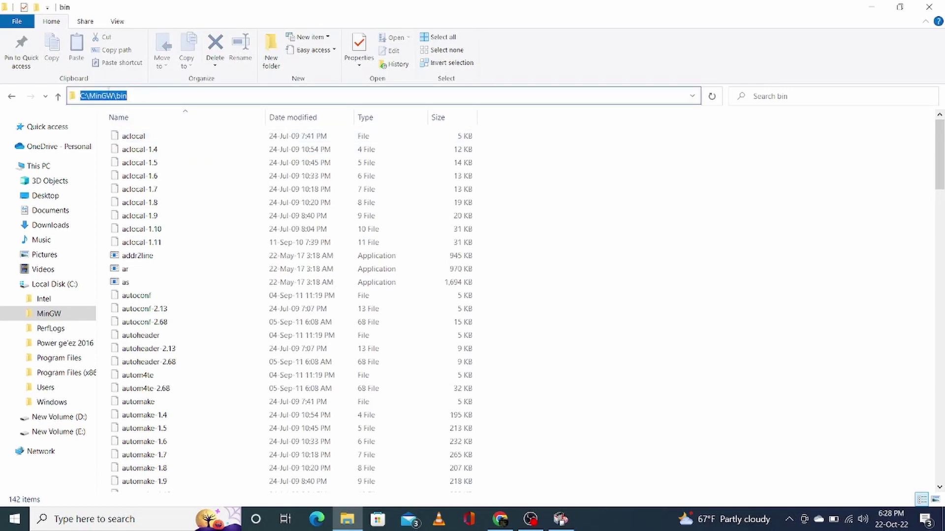
right_click(107, 91)
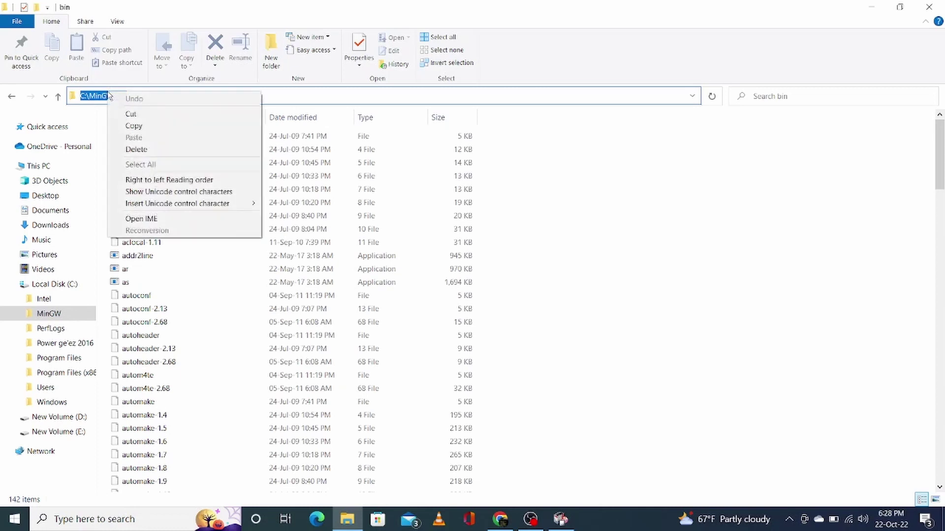
click(164, 127)
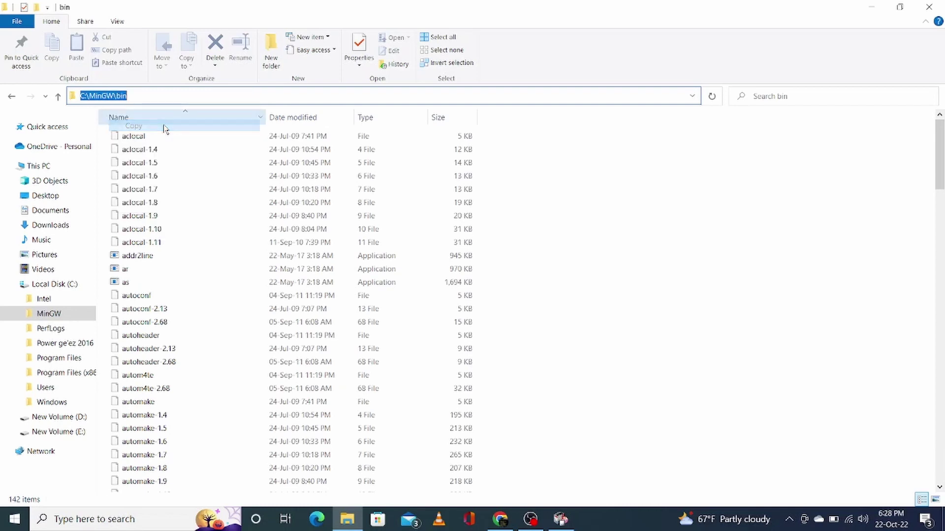
click(871, 7)
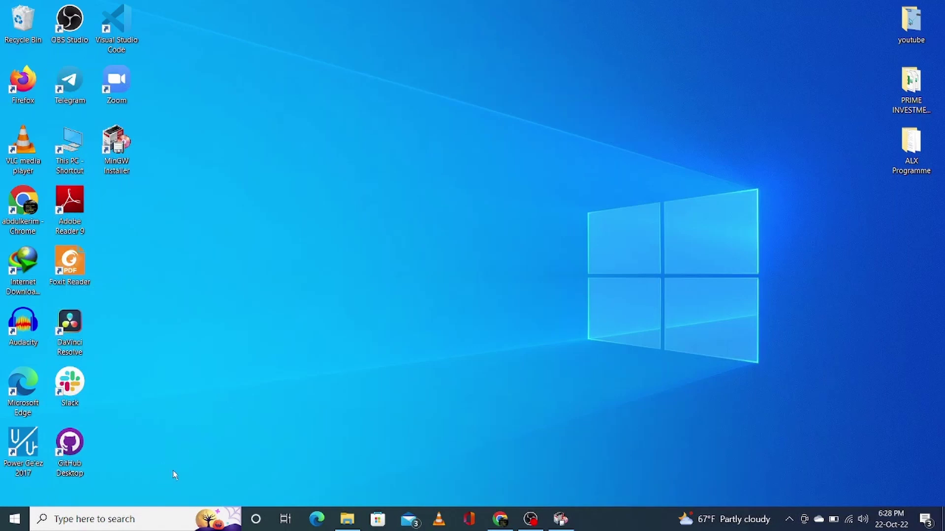
Step: Search Windows for "envi" and open the environment variables settings for the current account
click(100, 520)
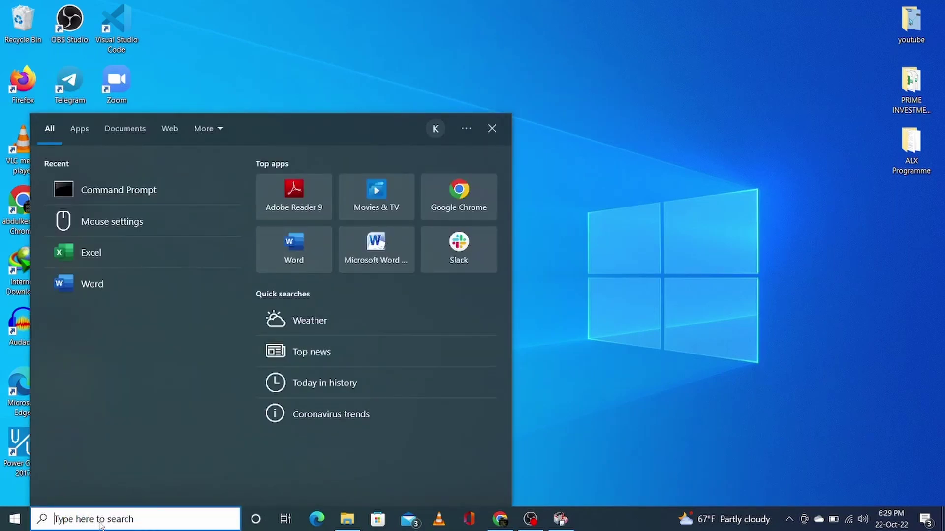
text(envi)
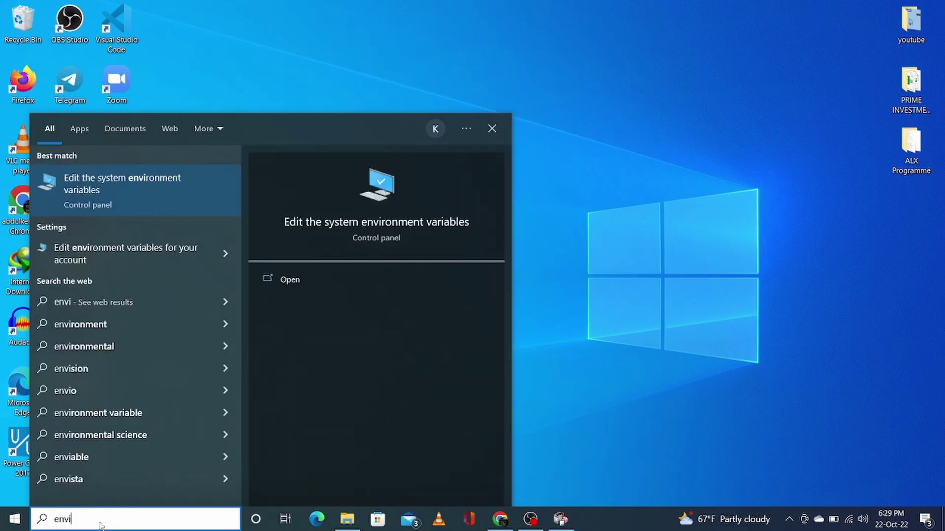
click(120, 250)
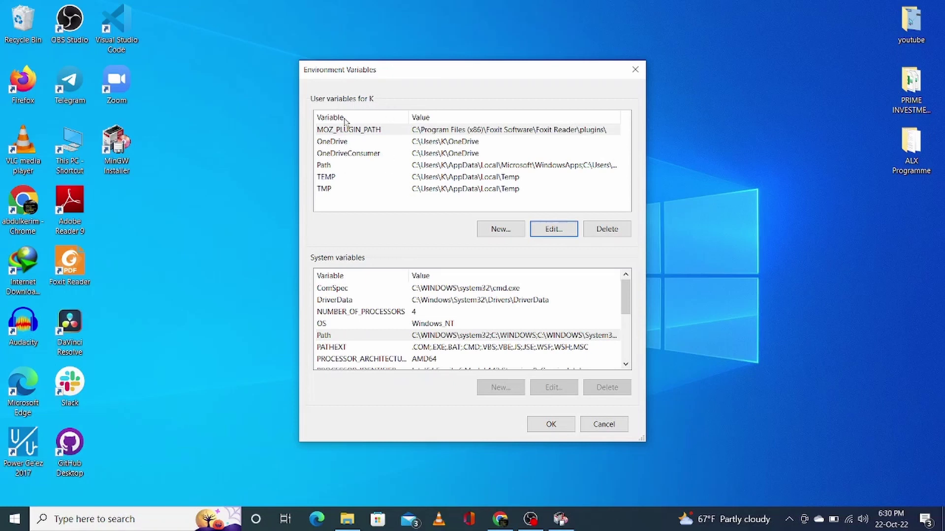
Step: Add the copied path C:\MinGW\bin as a new entry in the user Path variable and confirm the environment variable changes
click(326, 167)
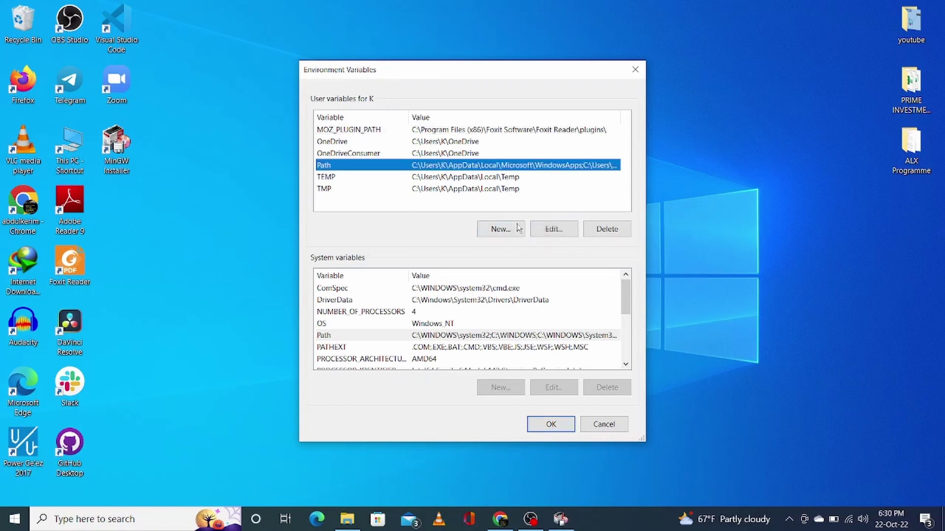
click(548, 230)
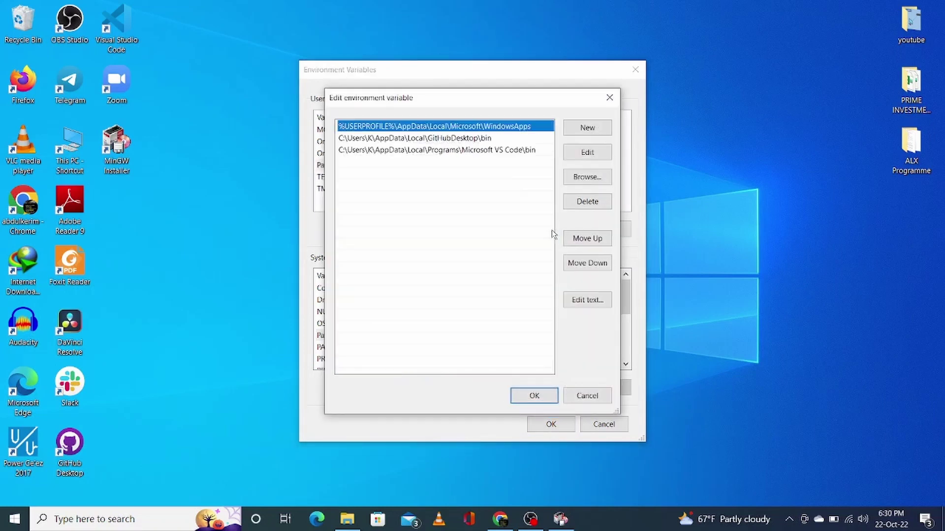
click(590, 129)
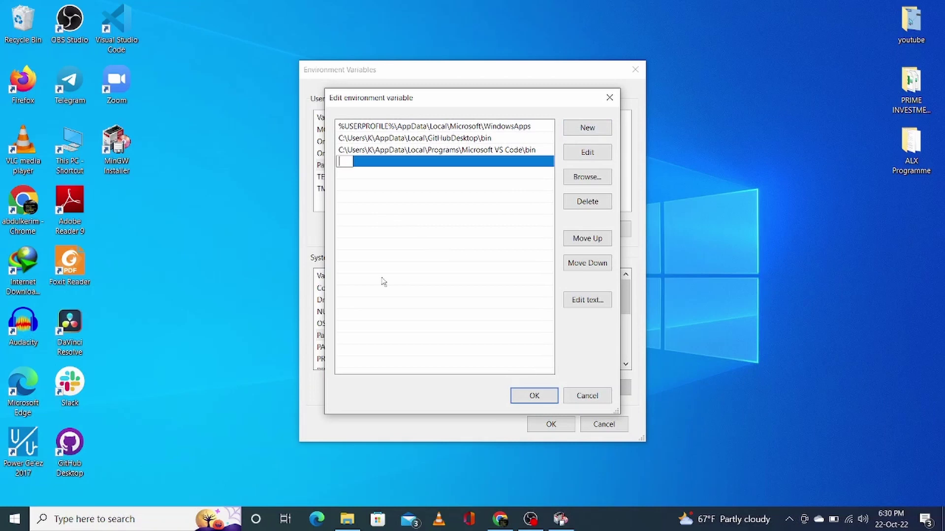
key(ctrl+v)
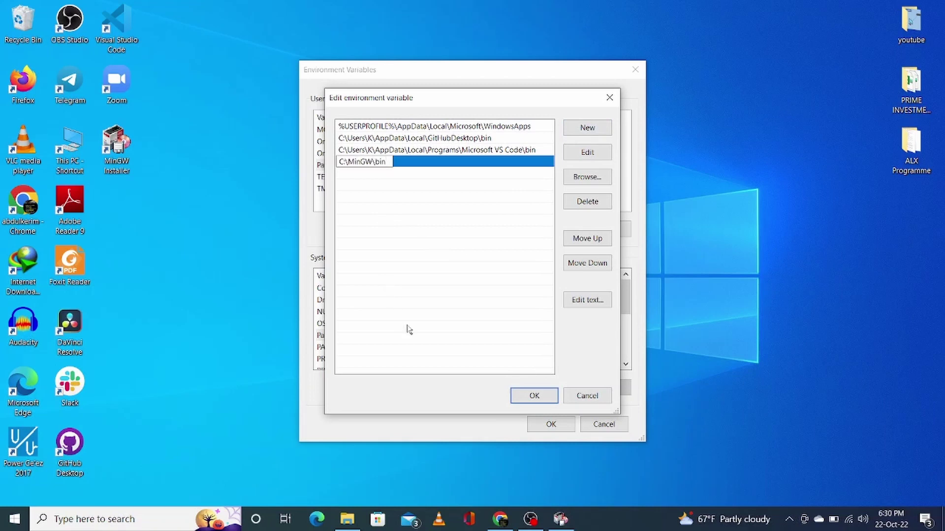
click(537, 396)
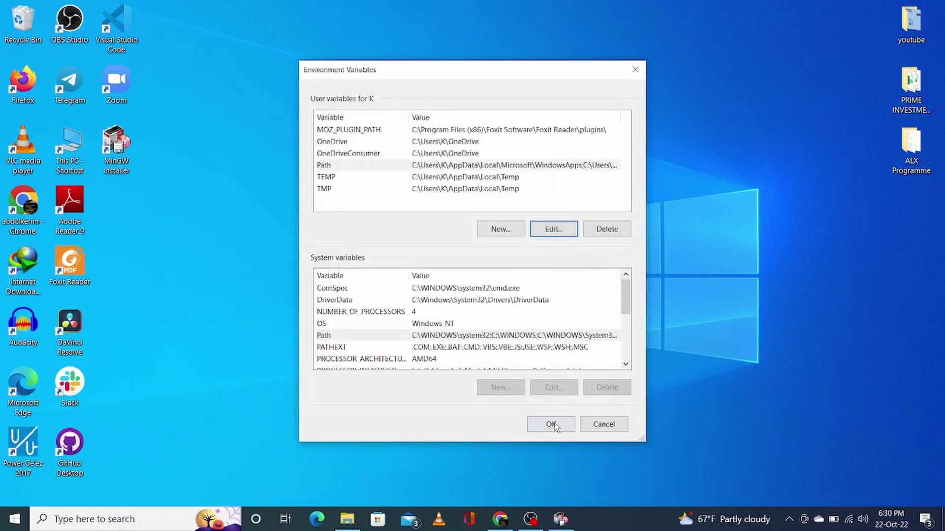
click(553, 424)
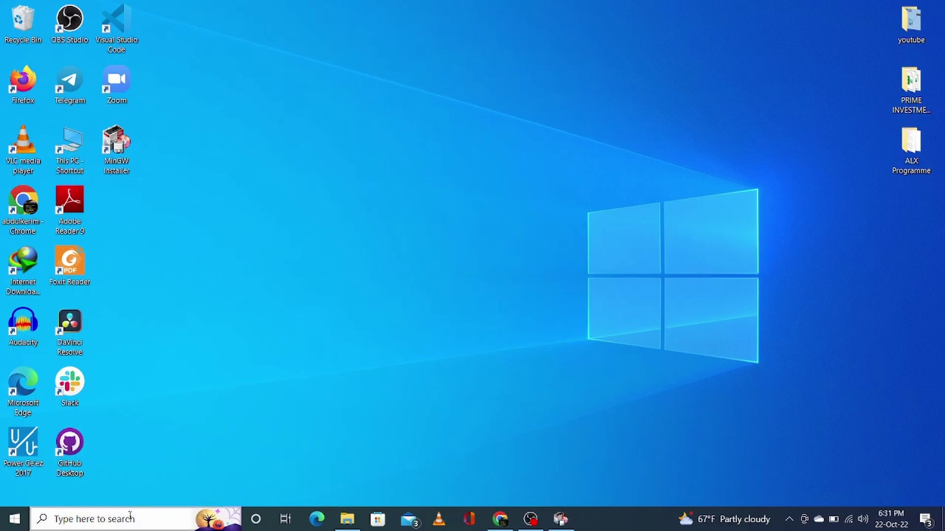
Step: Search Windows for "cmd", run gcc --version in Command Prompt to check the compiler, and close the window
click(104, 524)
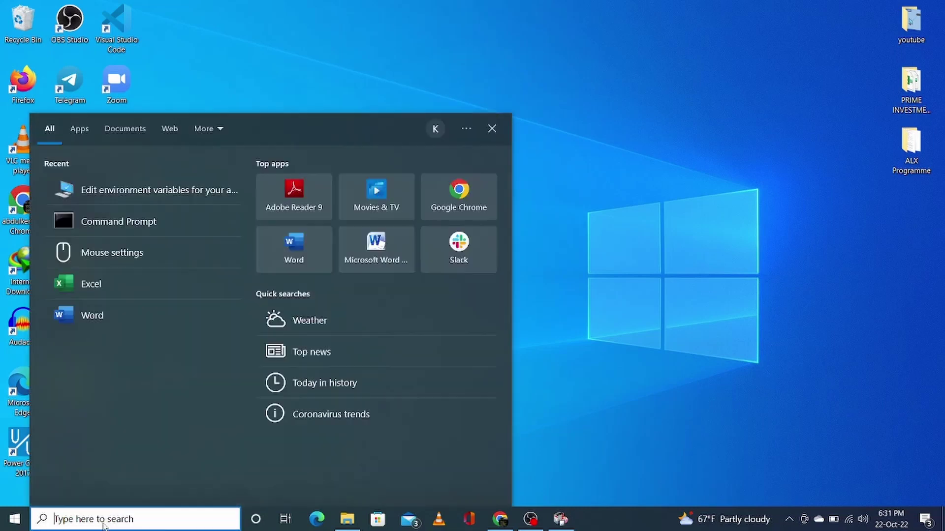
text(cmd)
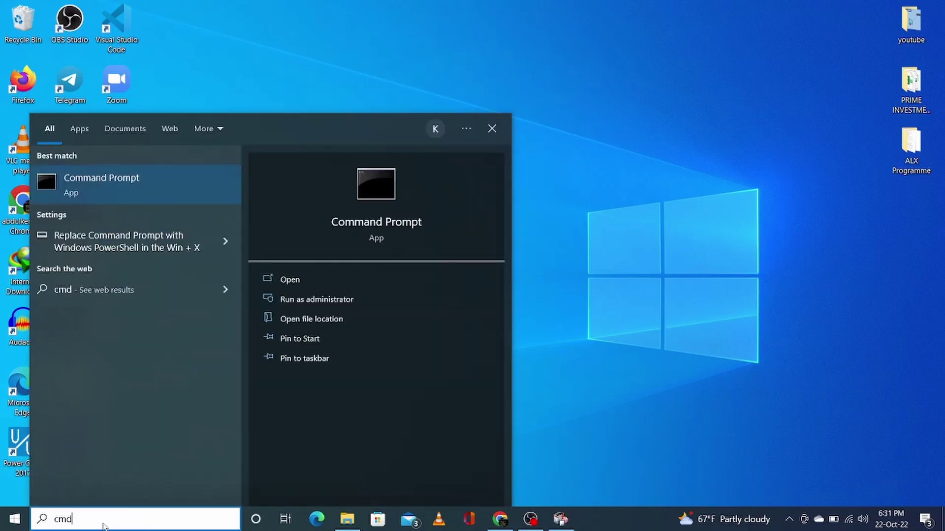
key(Return)
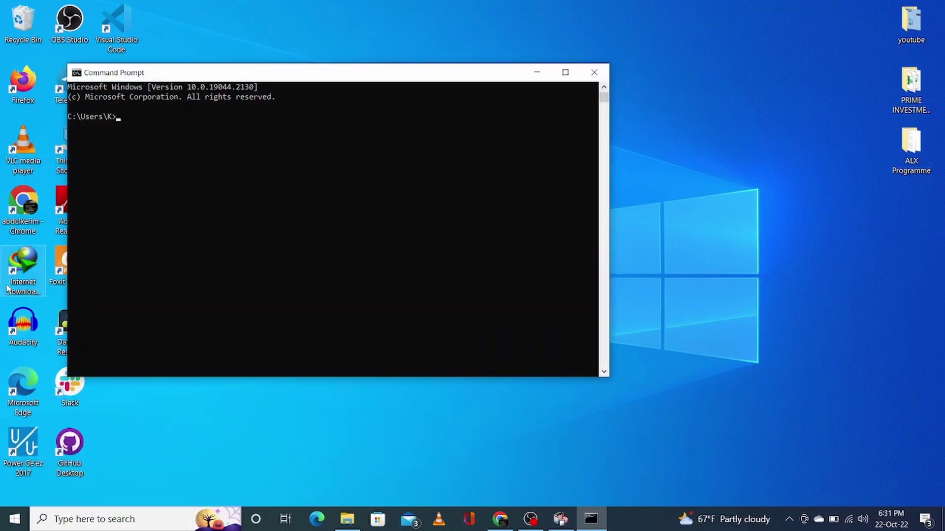
text(gcc --version)
key(Return)
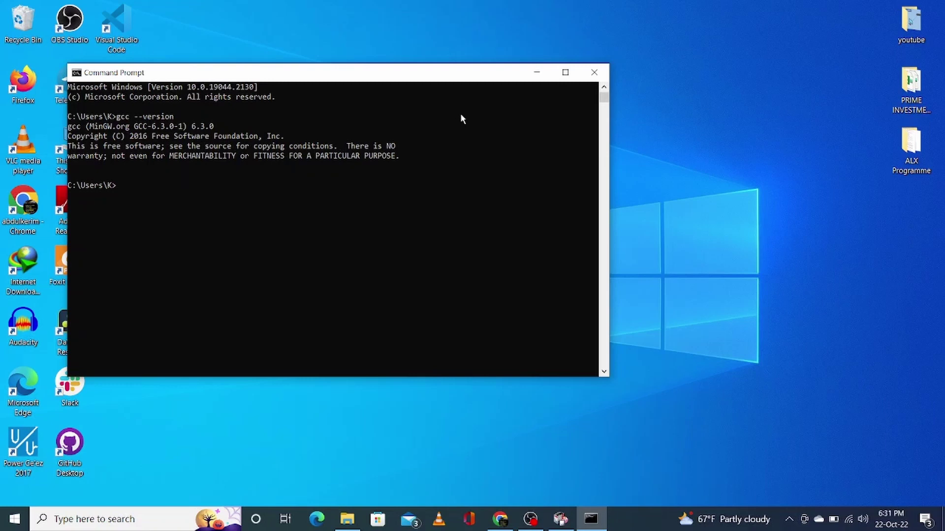
click(594, 72)
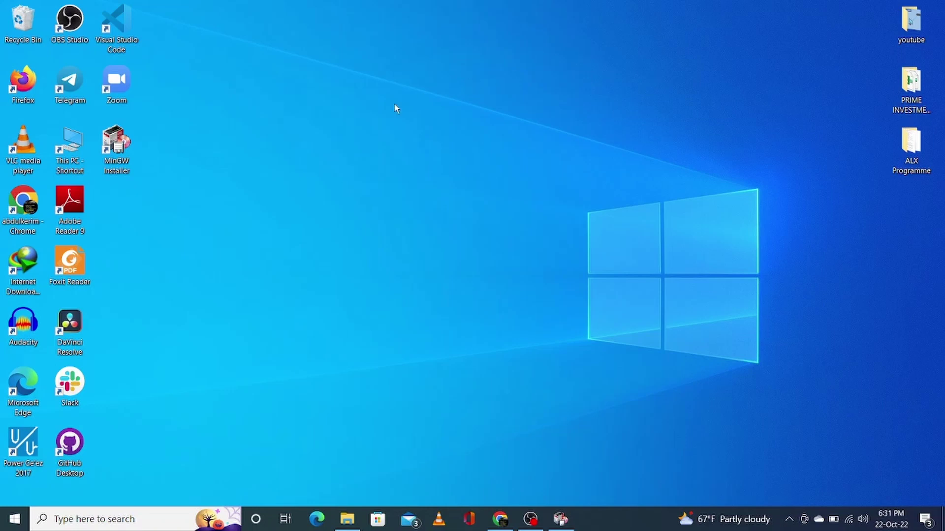
Step: Create a new folder on the desktop named "c worksace"
right_click(276, 58)
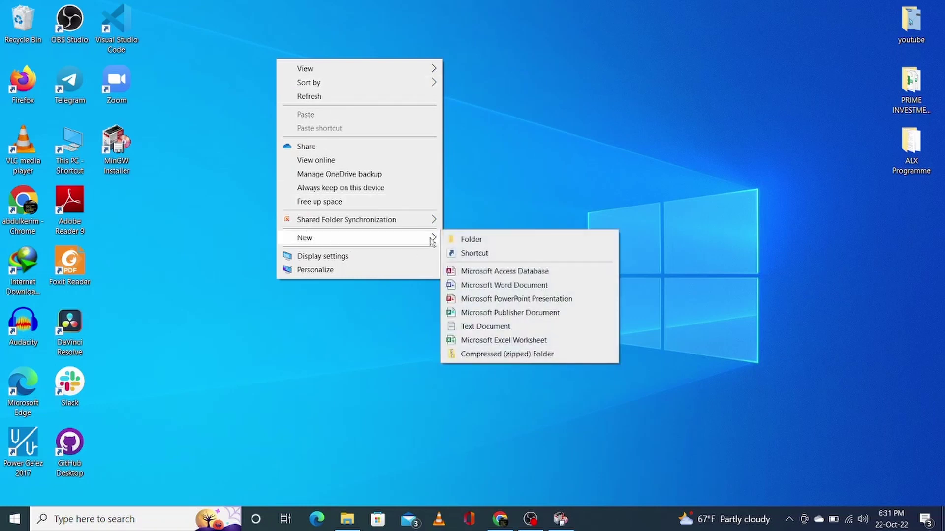
click(459, 241)
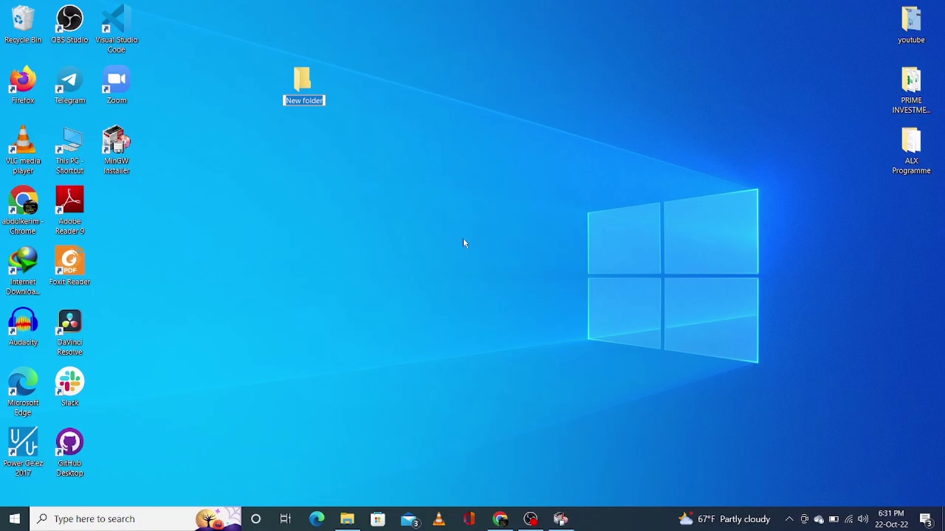
text(c)
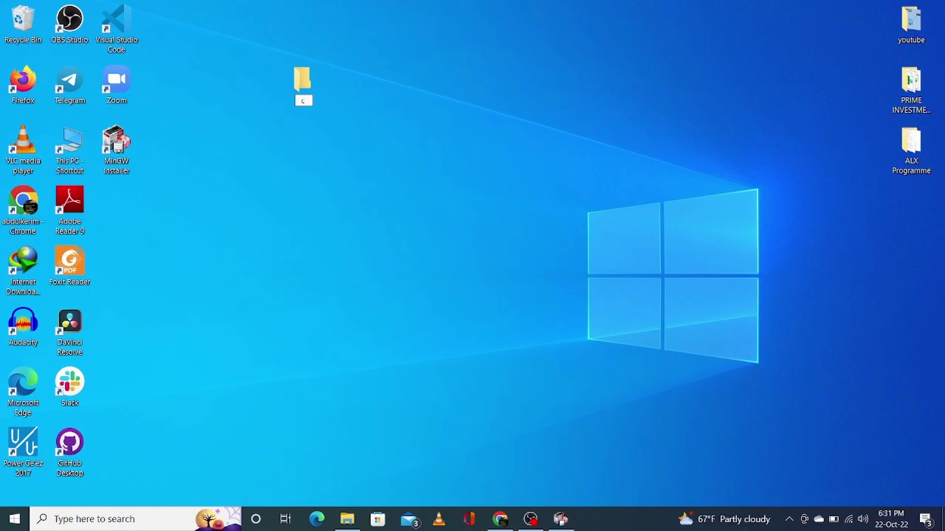
text( worksace)
key(Return)
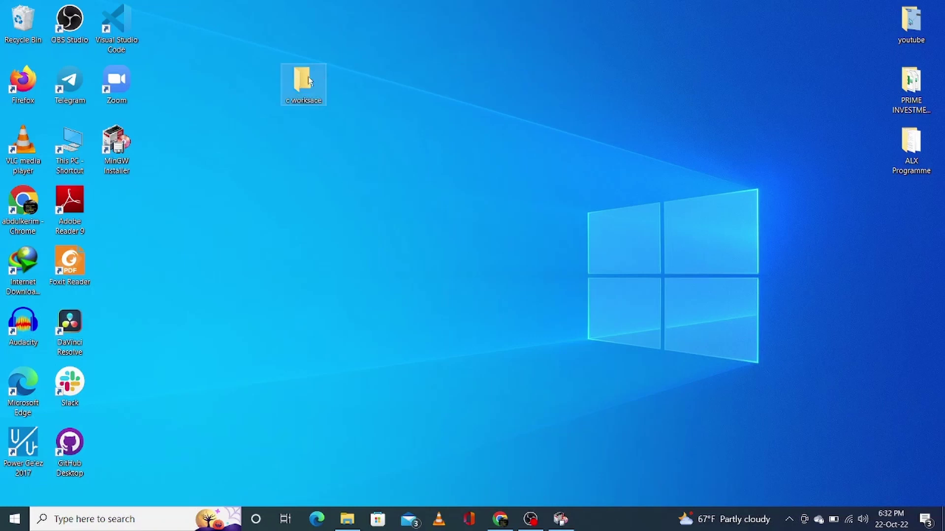
Step: Create a new text document named helloworld.c inside the c worksace folder
double_click(304, 83)
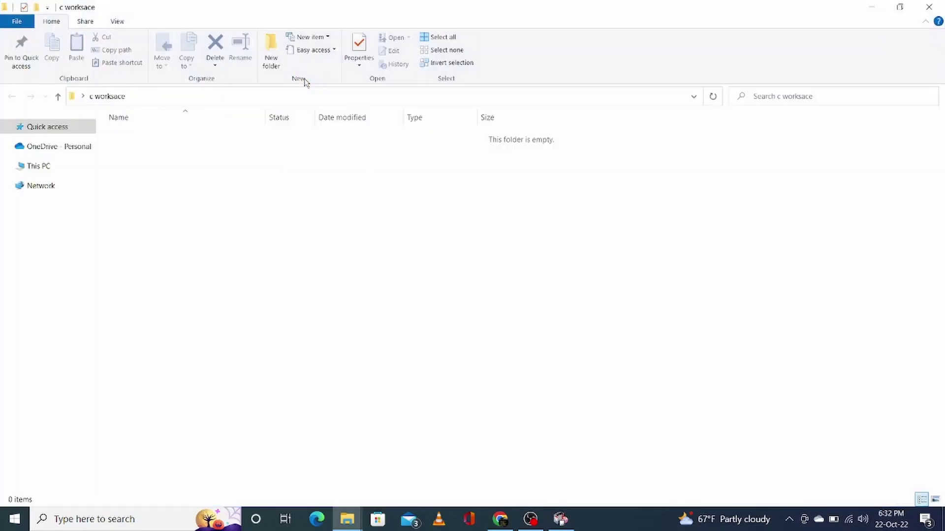
right_click(195, 143)
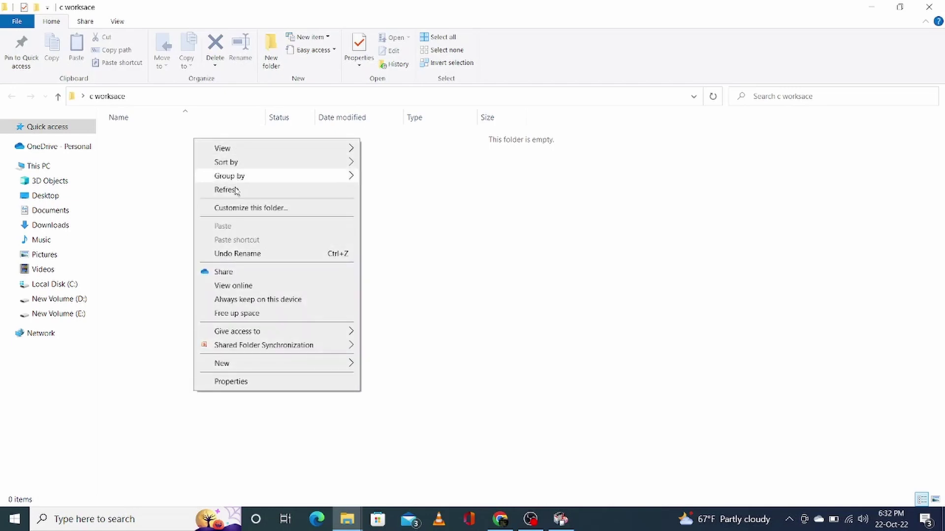
mouse_move(263, 366)
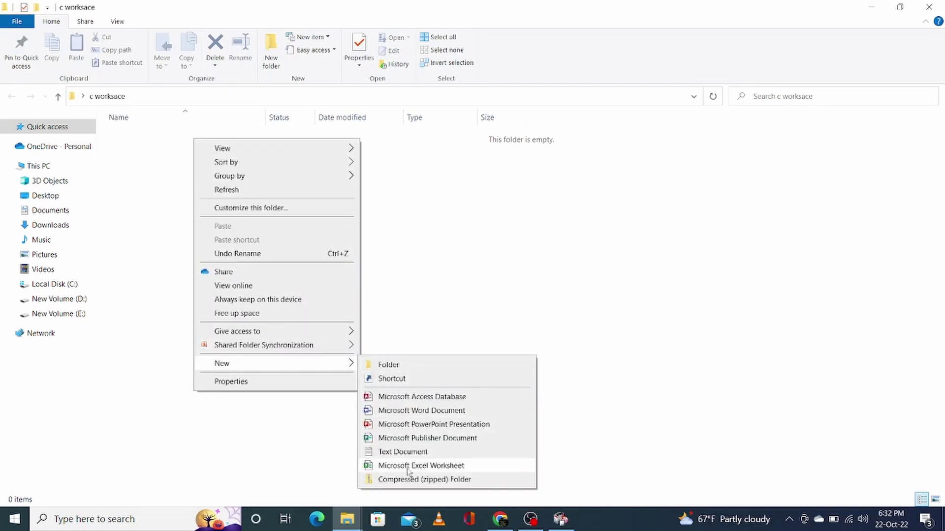
click(403, 452)
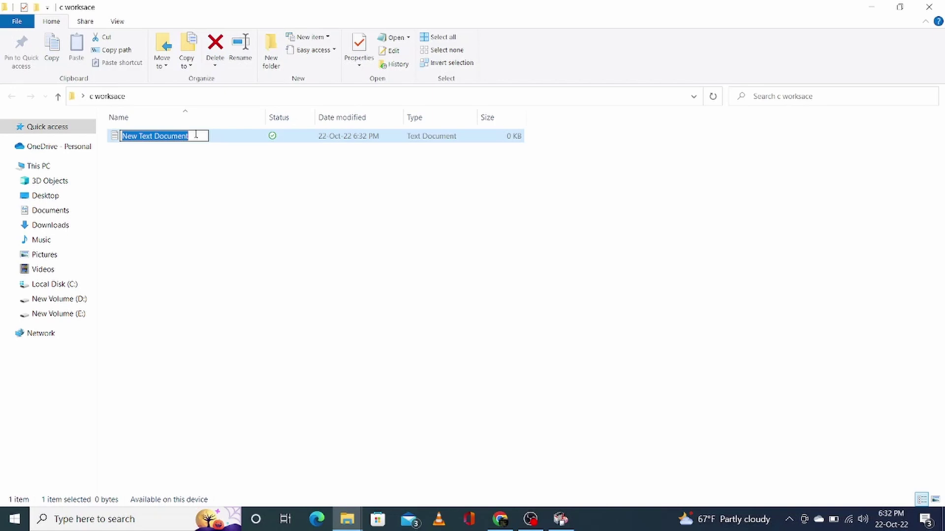
text(helloworld.c)
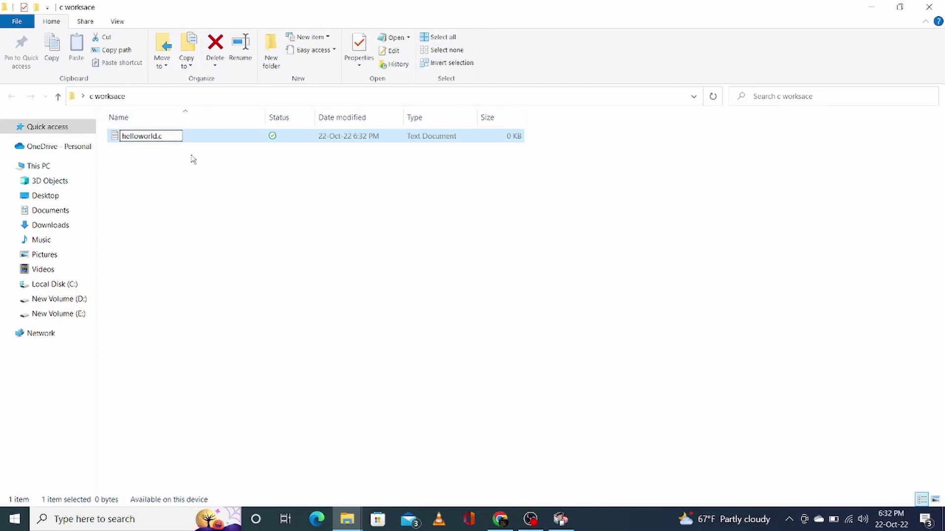
Step: Open helloworld.c in Notepad and write #include <stdio.h> followed by an int main() function with empty braces
double_click(150, 135)
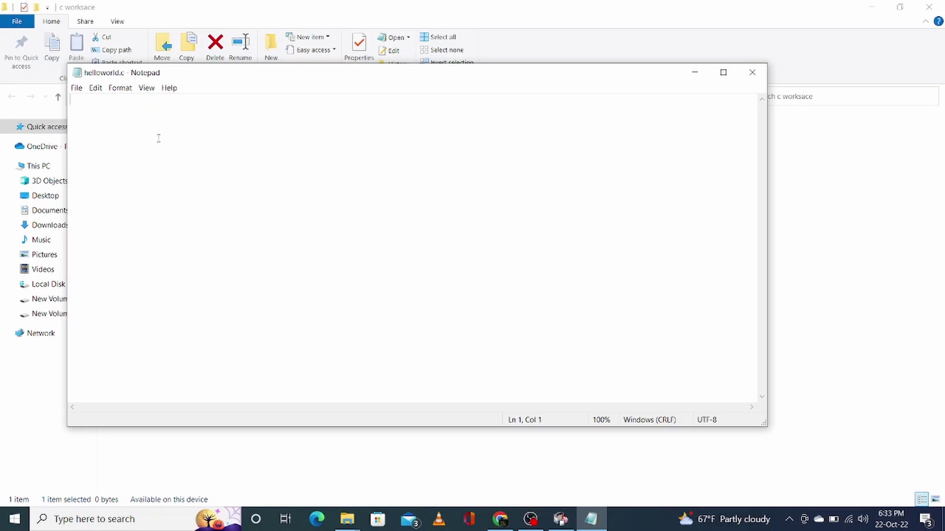
text(#include)
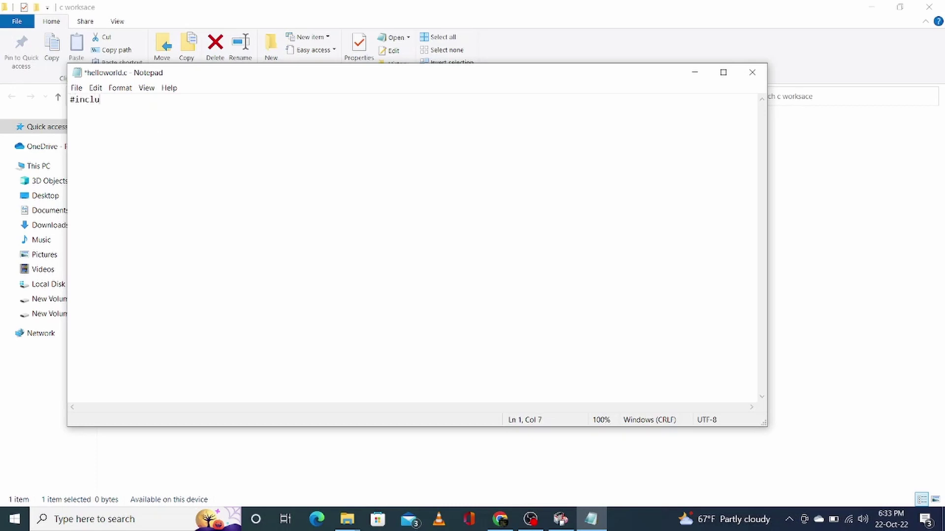
text( <stdio)
text(.h)
text(>)
key(Return)
text(int main()
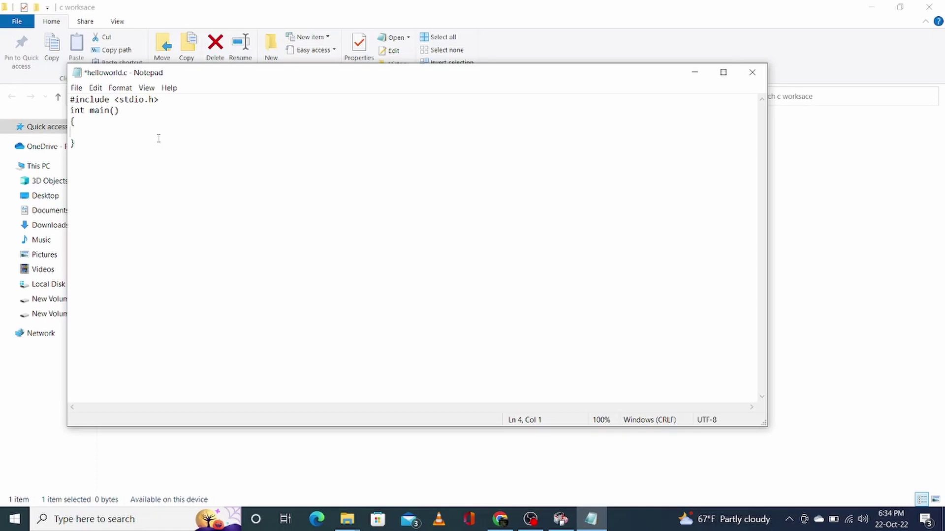
Step: Write the indented statement printf("hello world"); inside the main function's braces
key(Tab)
text(rintf("hello"))
key(Left)
key(Left)
text(hello)
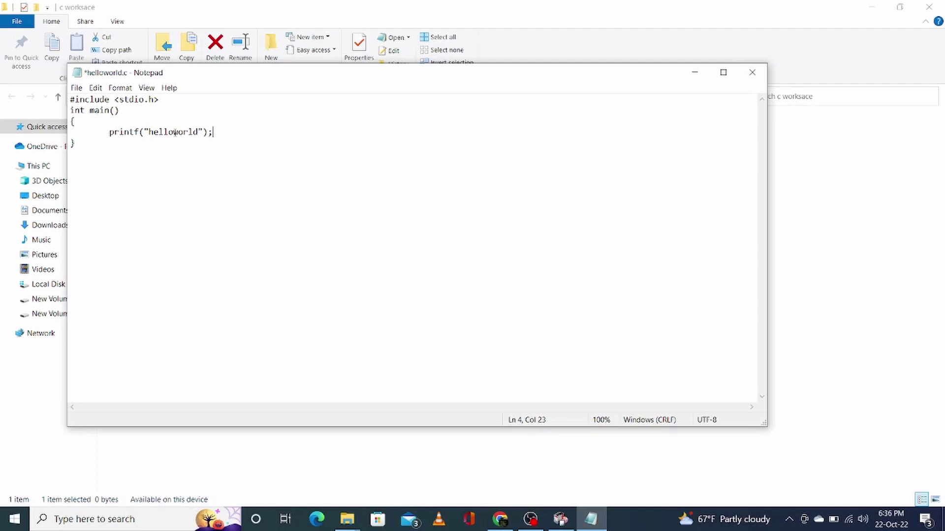
click(176, 132)
Step: Add an indented return 0; line below the printf statement and save the file
click(222, 132)
key(Return)
key(Tab)
text(retu)
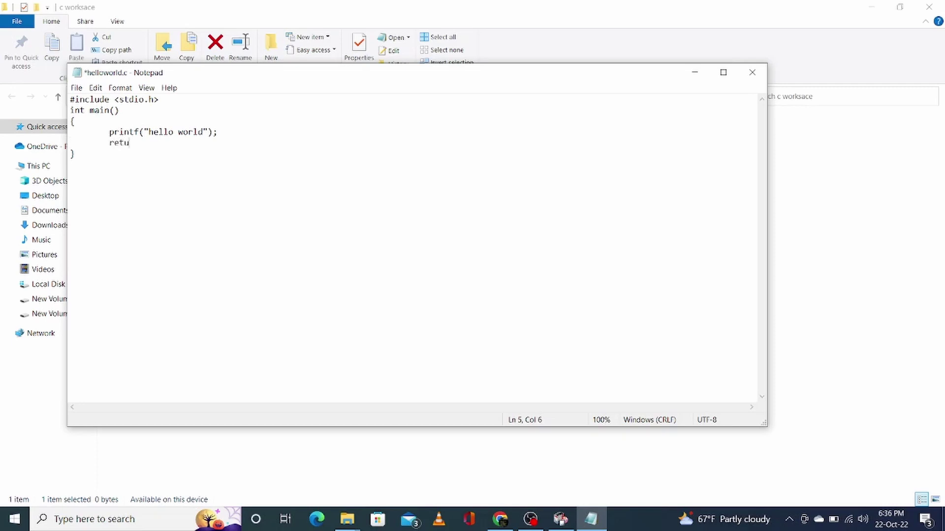
text(rn 0;)
click(77, 90)
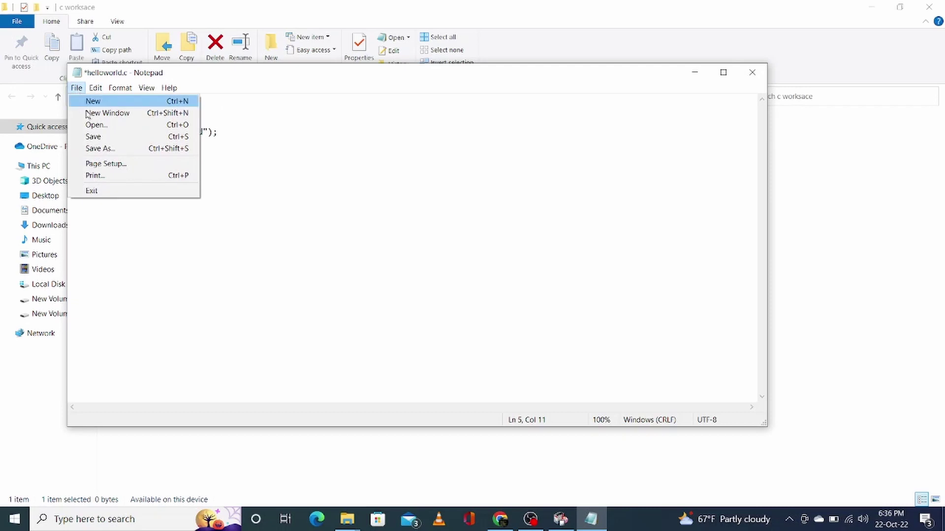
click(95, 135)
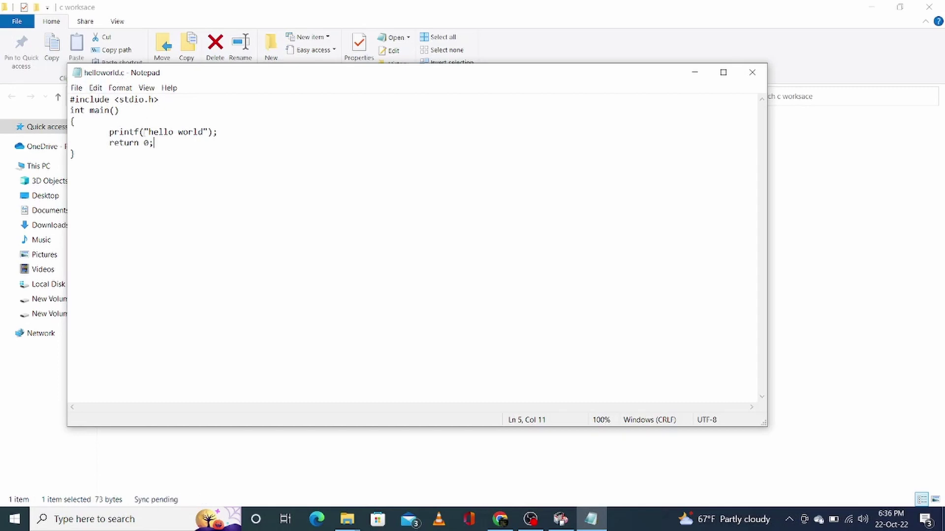
Step: Minimise Notepad and turn on the display of file name extensions in File Explorer
click(694, 72)
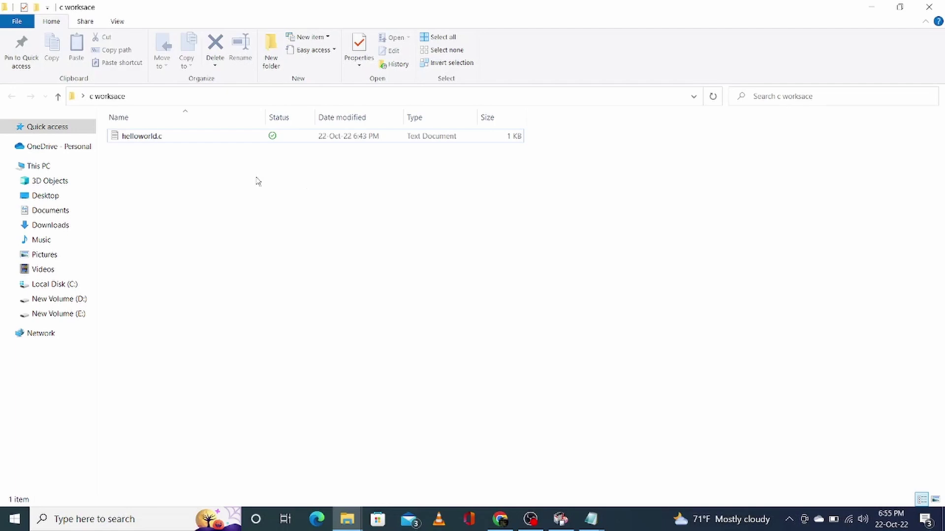
click(118, 22)
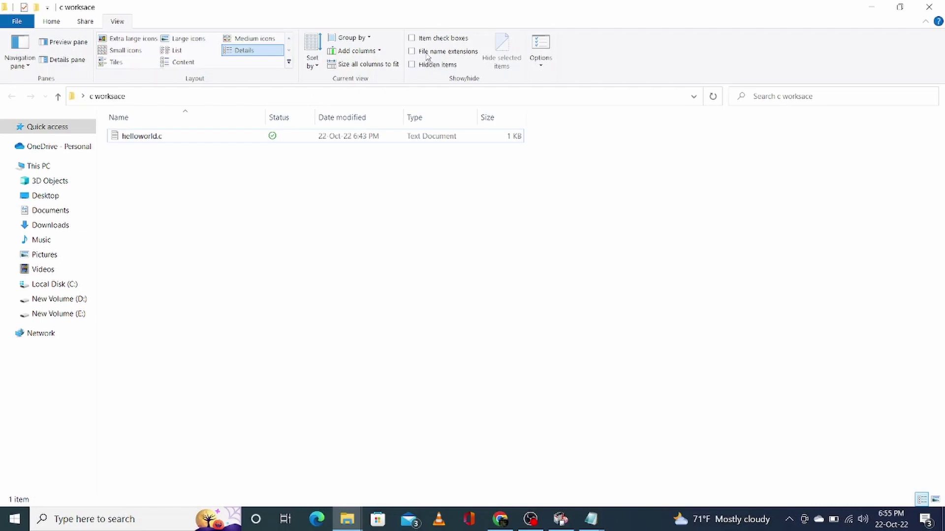
click(413, 51)
Step: Reopen helloworld.c.txt from the folder, save it again, and minimise its window
double_click(181, 136)
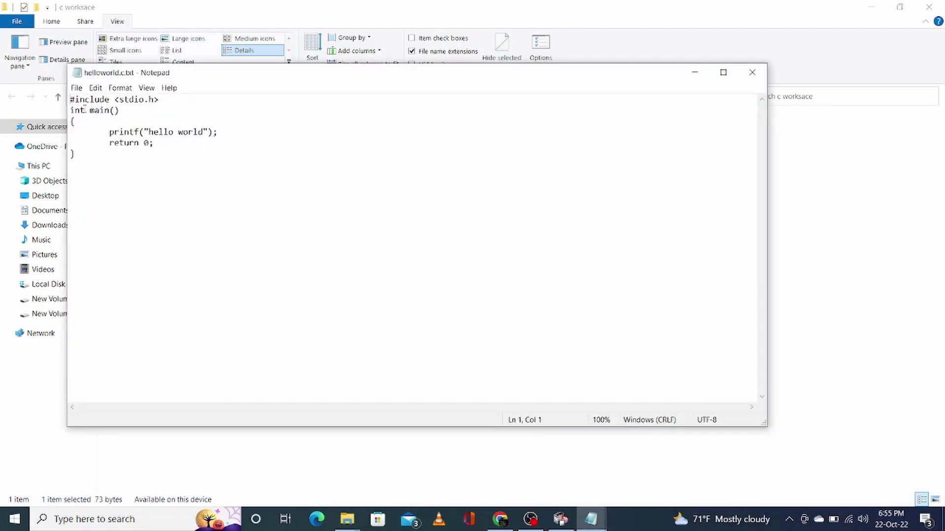
click(76, 87)
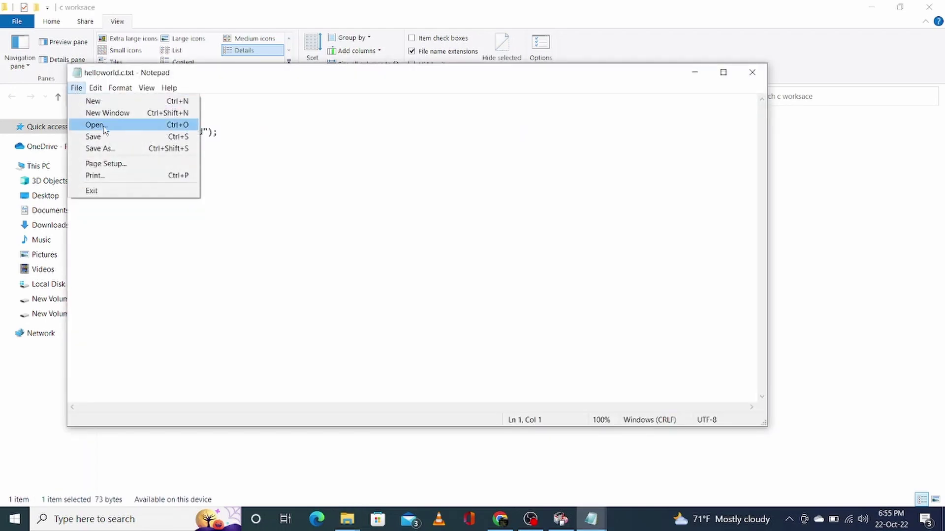
click(103, 141)
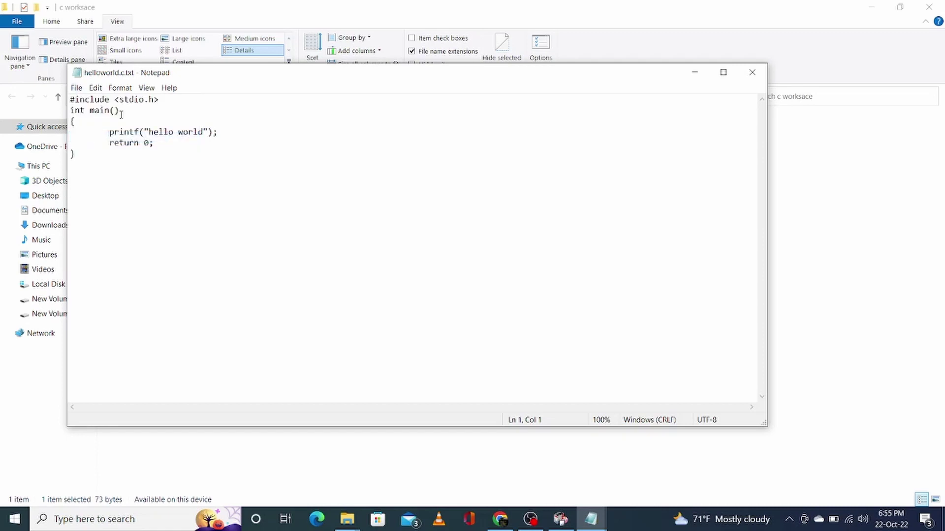
click(694, 73)
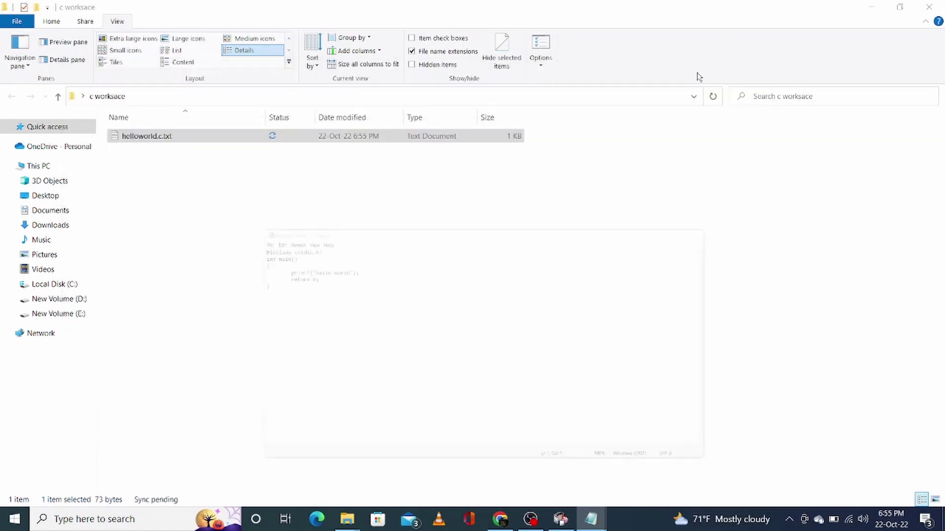
Step: Rename helloworld.c.txt to helloworld.c and accept the file extension change
key(F2)
click(179, 137)
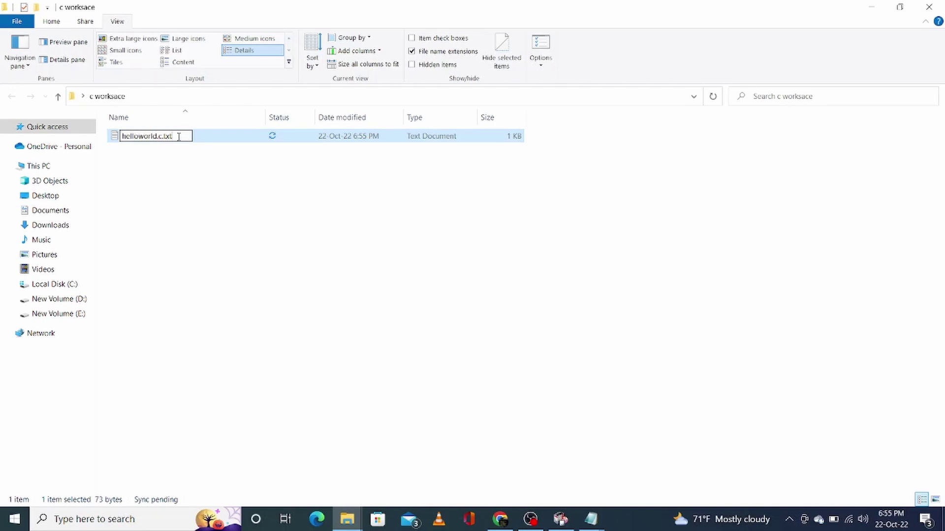
key(BackSpace)
key(BackSpace)
key(BackSpace)
key(Return)
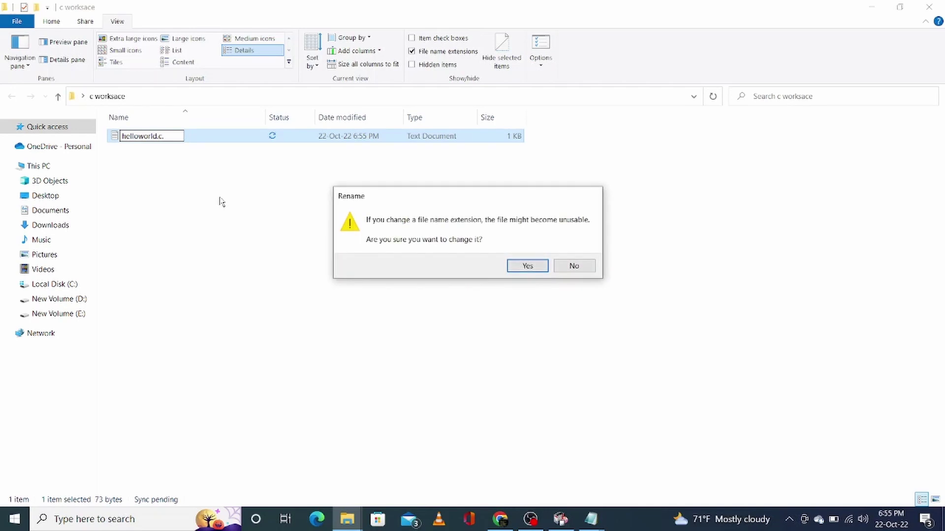
click(527, 266)
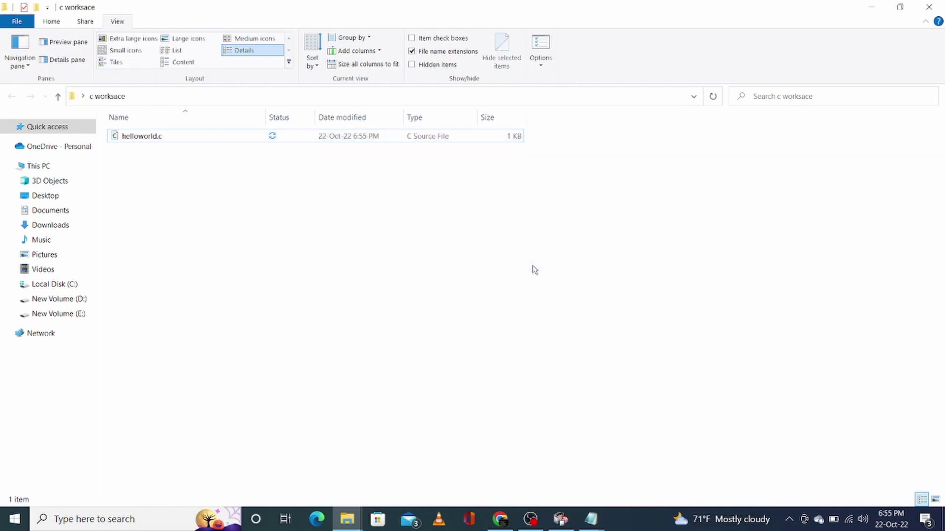
Step: Open a Command Prompt in the c worksace folder by running cmd from the folder's path
click(417, 136)
click(413, 148)
click(181, 99)
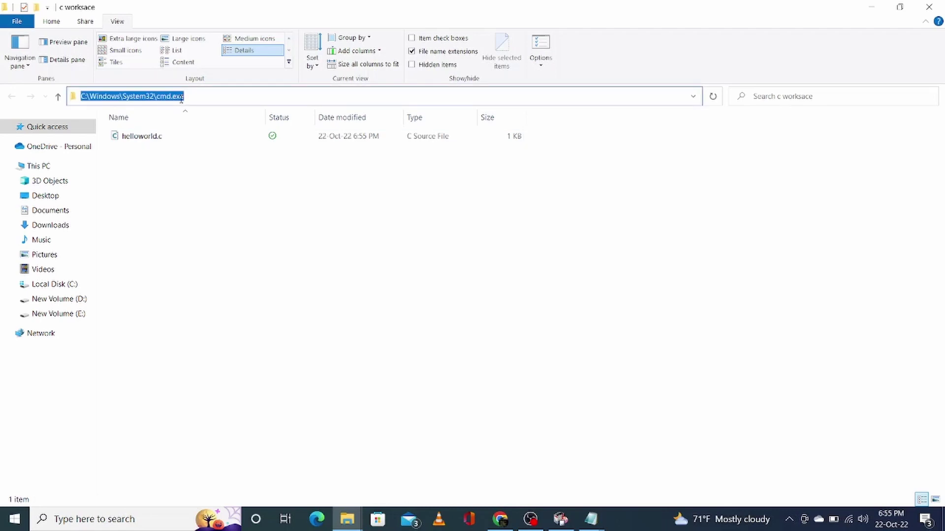
text(cmd)
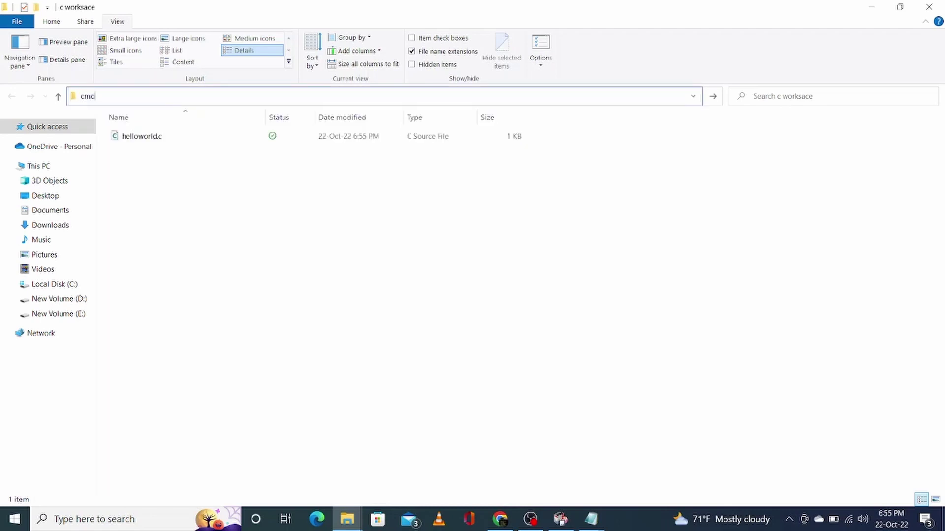
key(Return)
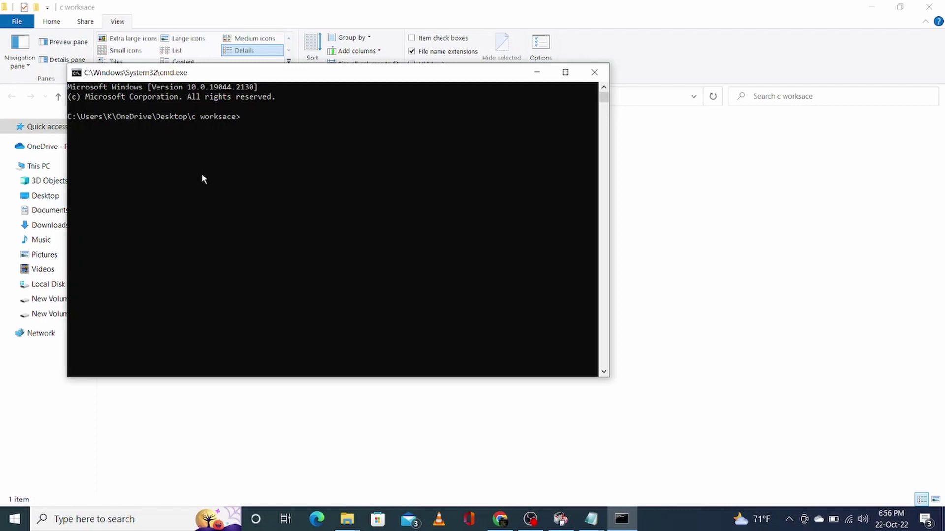
Step: Compile the program with gcc helloworld.c -o hello and move the Command Prompt window clear of the folder's file list
text(gcc helloworld.c -o hello)
key(Return)
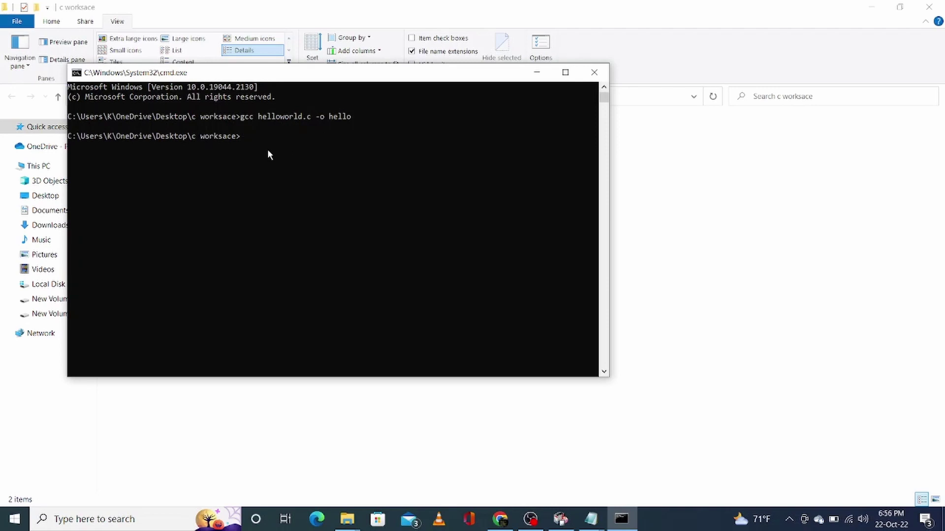
drag(346, 78, 374, 194)
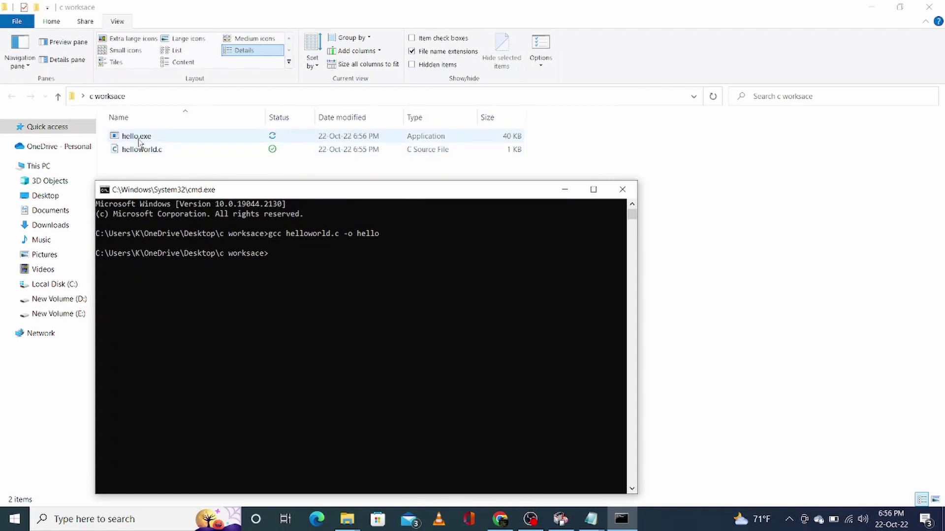